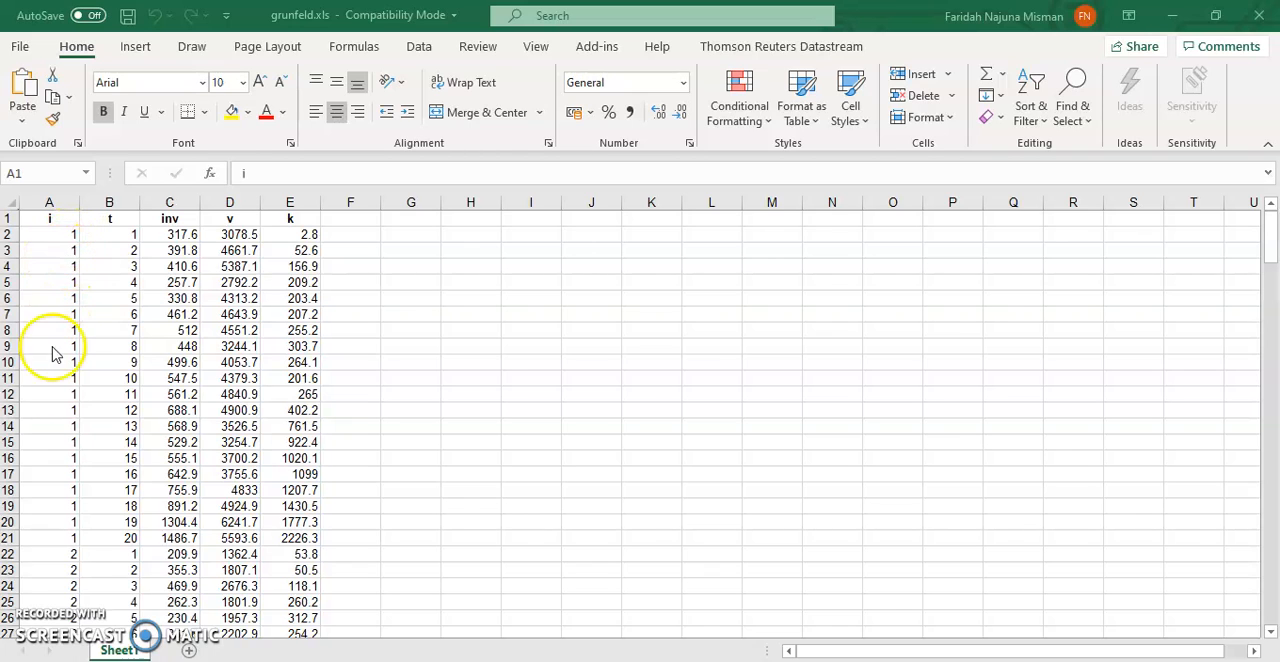
- Look through the i, t, inv, v and k columns of the grunfeld.xls panel data
{"action": "scroll", "coordinate": [48, 400], "scroll_direction": "down", "scroll_amount": 3}
{"action": "scroll", "coordinate": [62, 475], "scroll_direction": "down", "scroll_amount": 6}
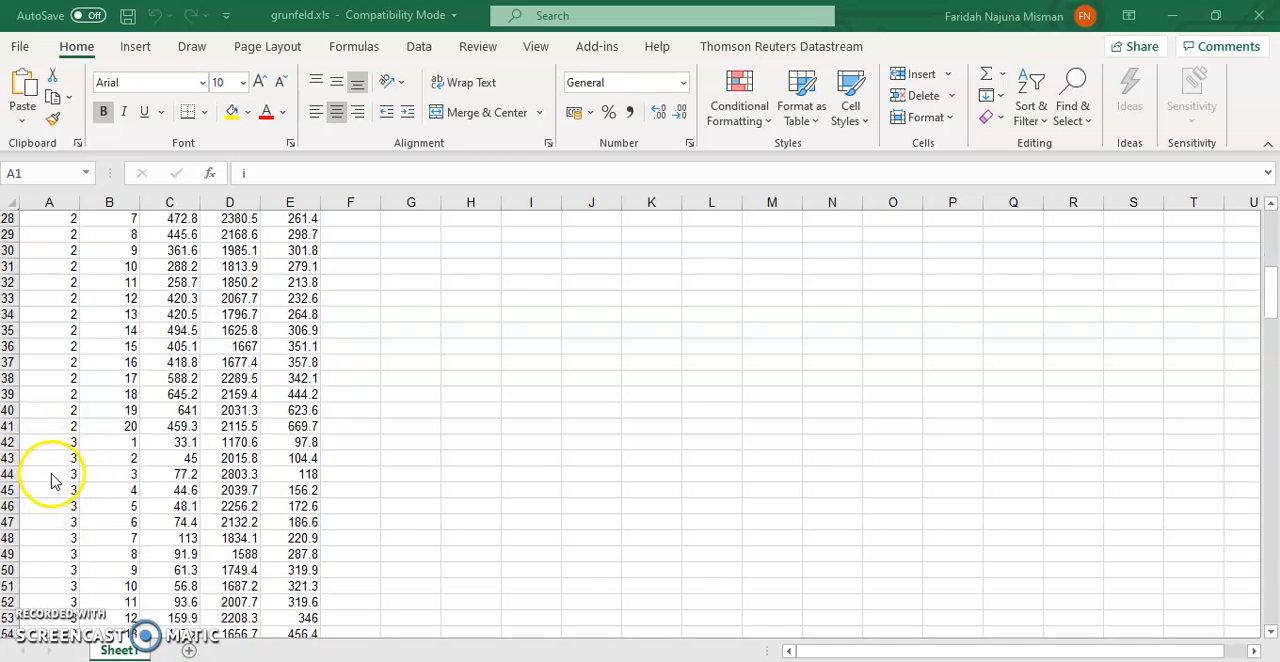
{"action": "scroll", "coordinate": [62, 495], "scroll_direction": "down", "scroll_amount": 10}
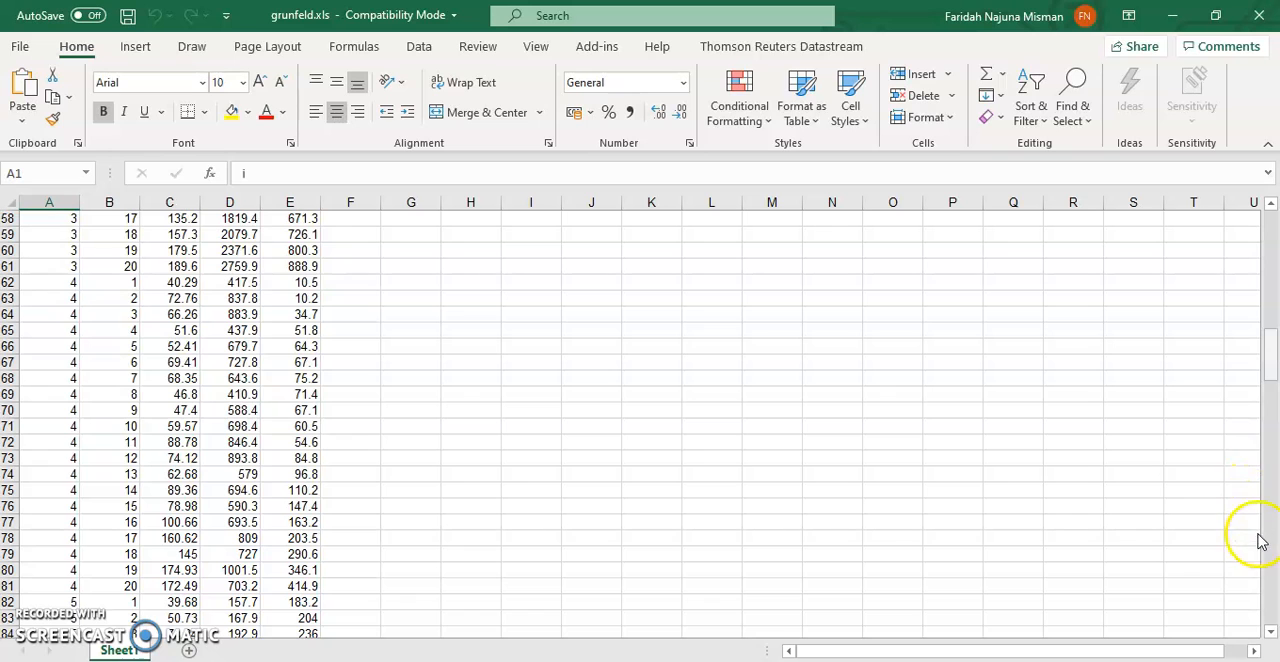
{"action": "left_click_drag", "start_coordinate": [1274, 370], "coordinate": [1268, 232]}
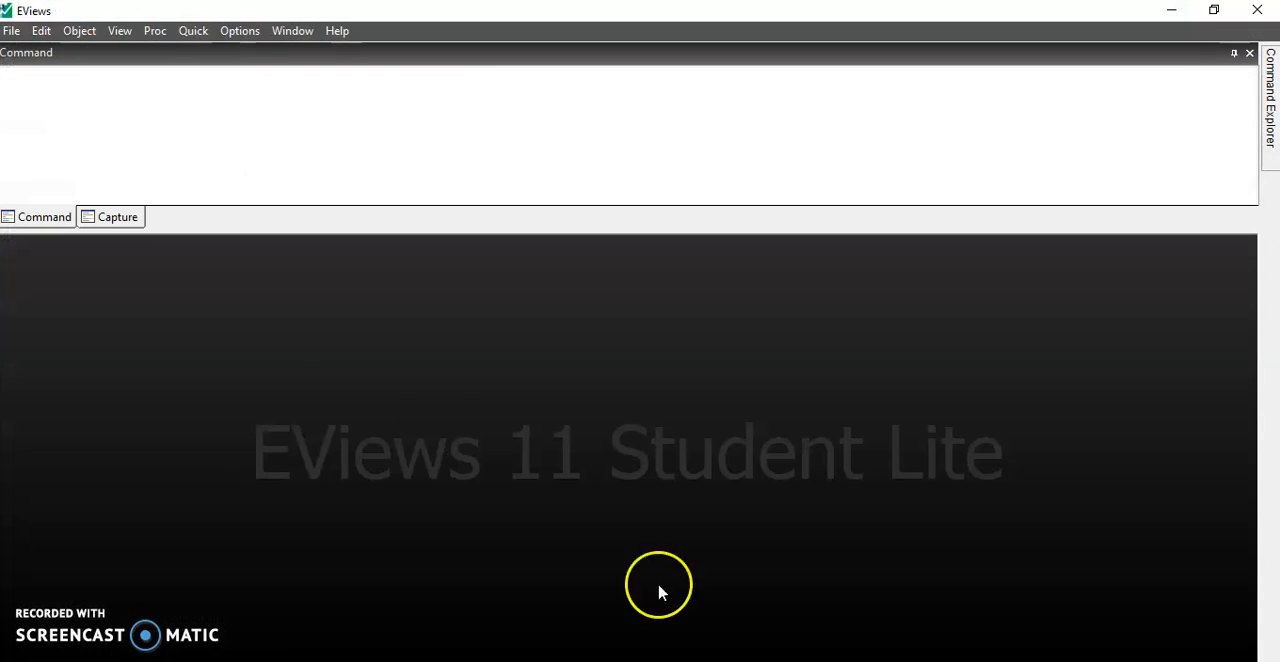
- Switch to EViews, start a file import and browse to the data folder inside MGT 646 on the Desktop
{"action": "left_click", "coordinate": [15, 35]}
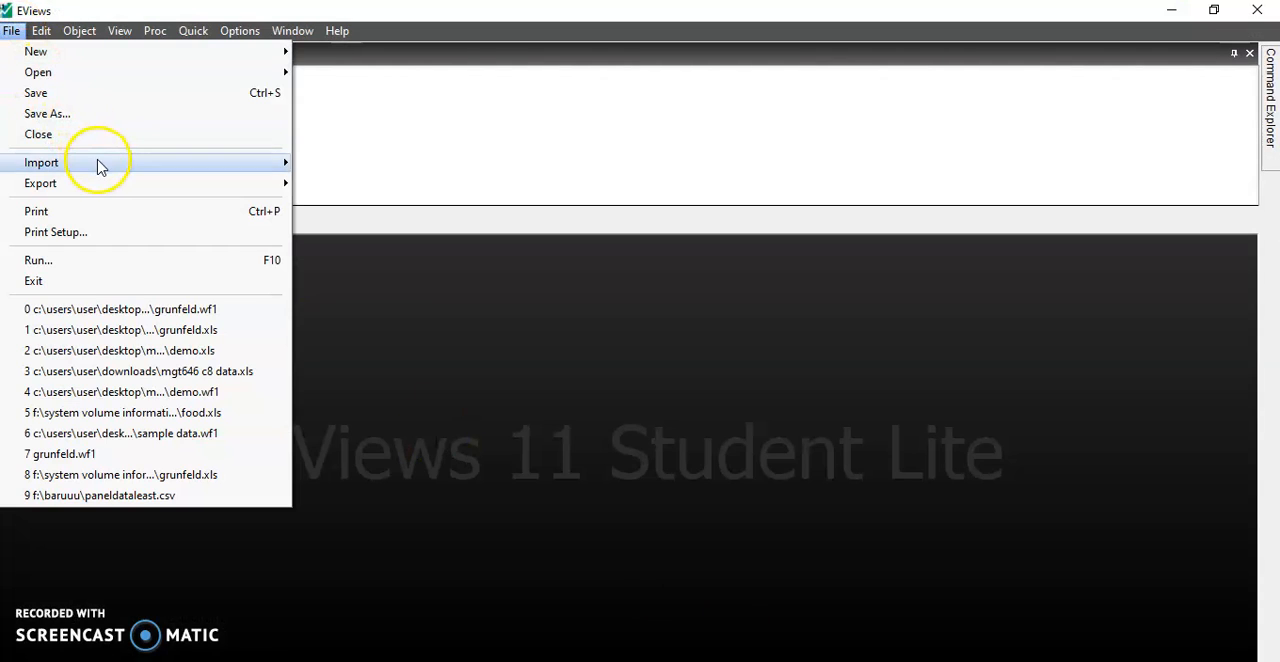
{"action": "mouse_move", "coordinate": [137, 165]}
{"action": "left_click", "coordinate": [383, 164]}
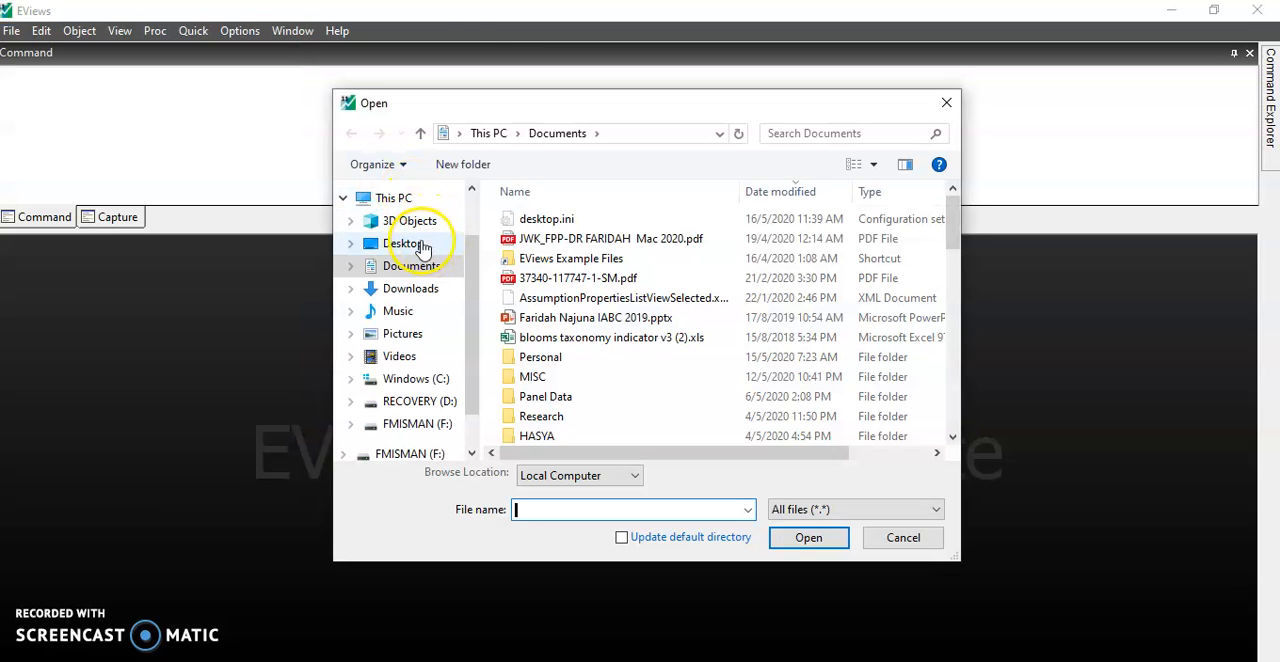
{"action": "left_click", "coordinate": [405, 244]}
{"action": "scroll", "coordinate": [590, 328], "scroll_direction": "down", "scroll_amount": 4}
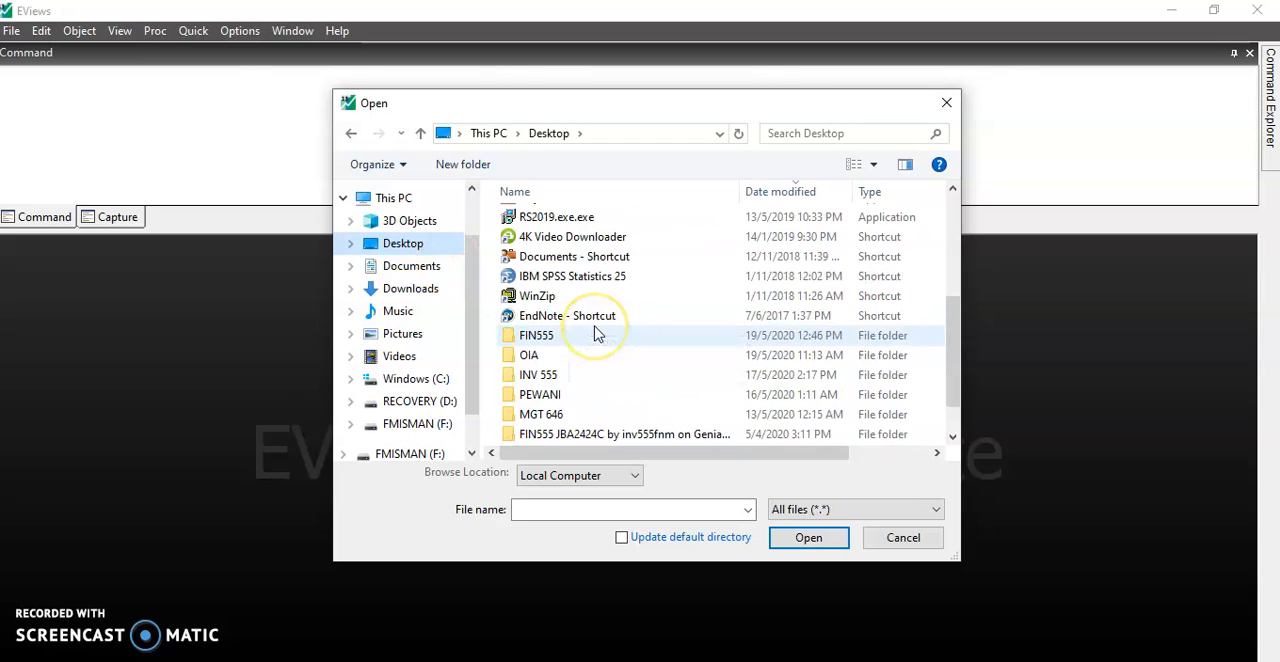
{"action": "scroll", "coordinate": [595, 333], "scroll_direction": "down", "scroll_amount": 1}
{"action": "left_click", "coordinate": [576, 374]}
{"action": "left_click", "coordinate": [576, 374]}
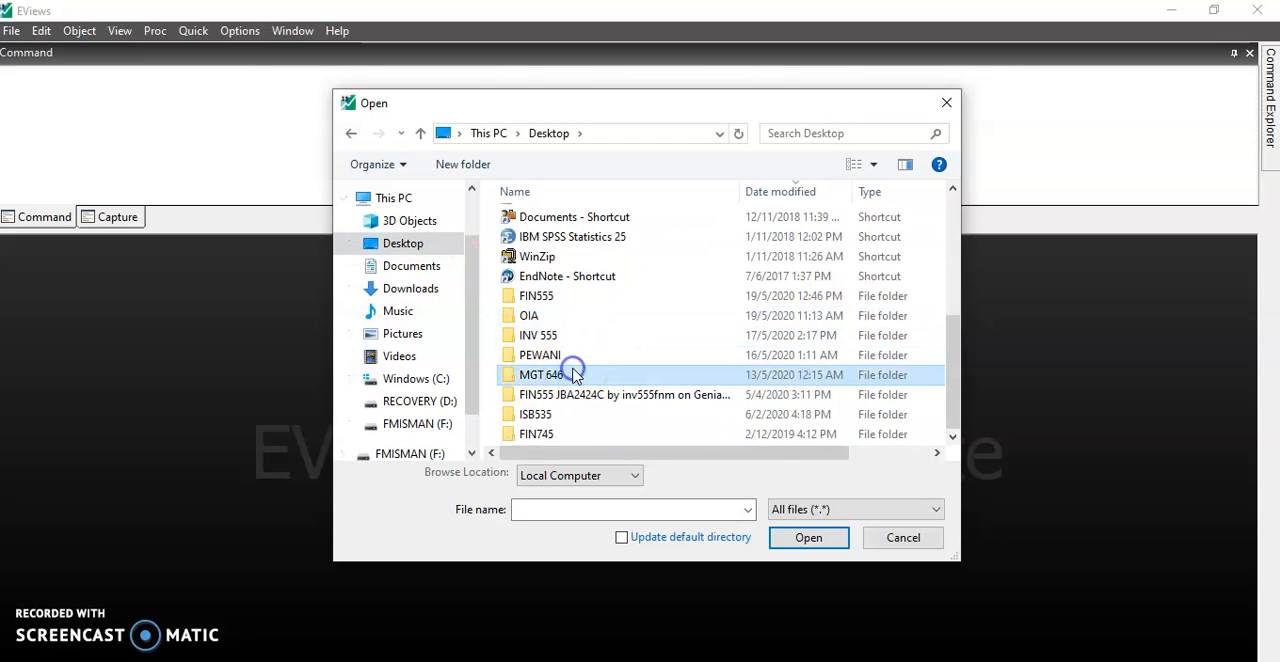
{"action": "double_click", "coordinate": [519, 380]}
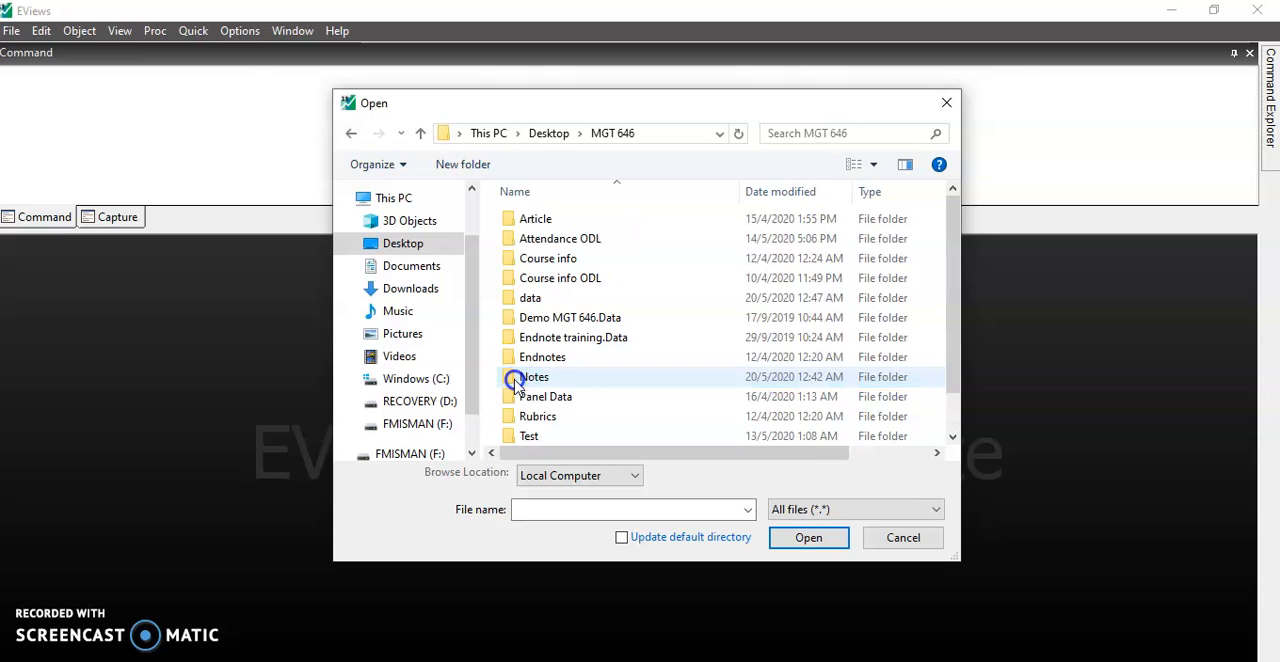
{"action": "double_click", "coordinate": [529, 299]}
- Open grunfeld.xls from the data folder for import
{"action": "scroll", "coordinate": [565, 355], "scroll_direction": "down", "scroll_amount": 2}
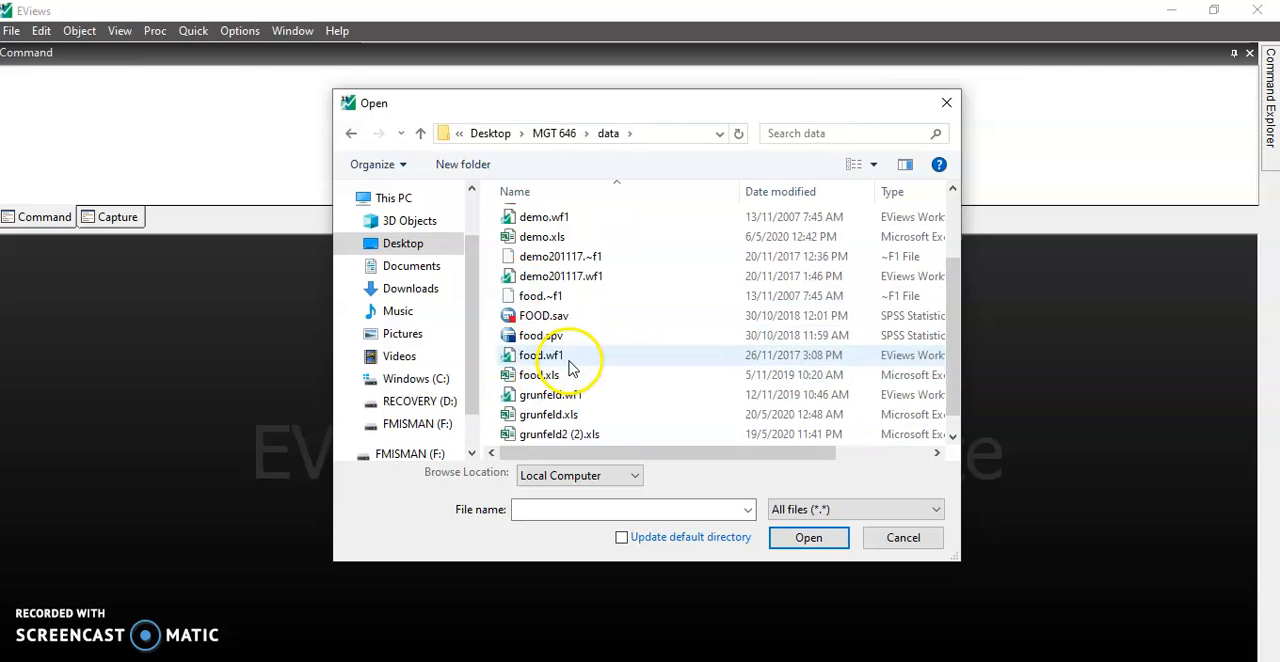
{"action": "scroll", "coordinate": [568, 366], "scroll_direction": "down", "scroll_amount": 1}
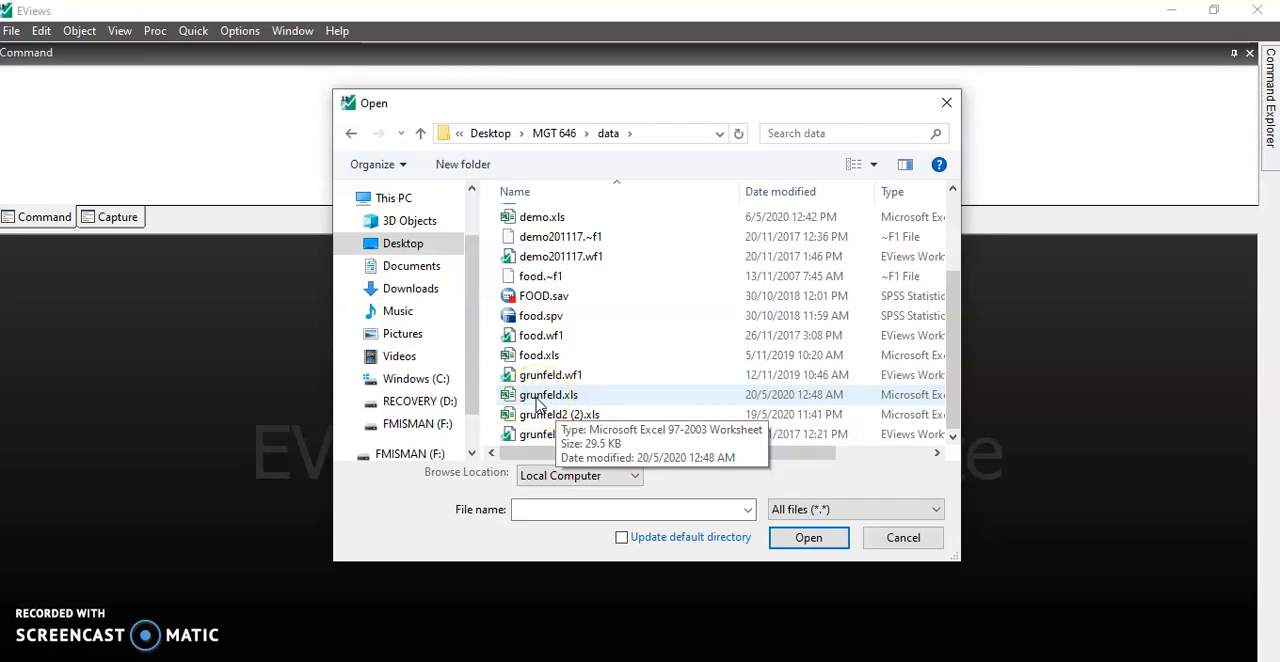
{"action": "left_click", "coordinate": [540, 397]}
{"action": "left_click", "coordinate": [790, 539]}
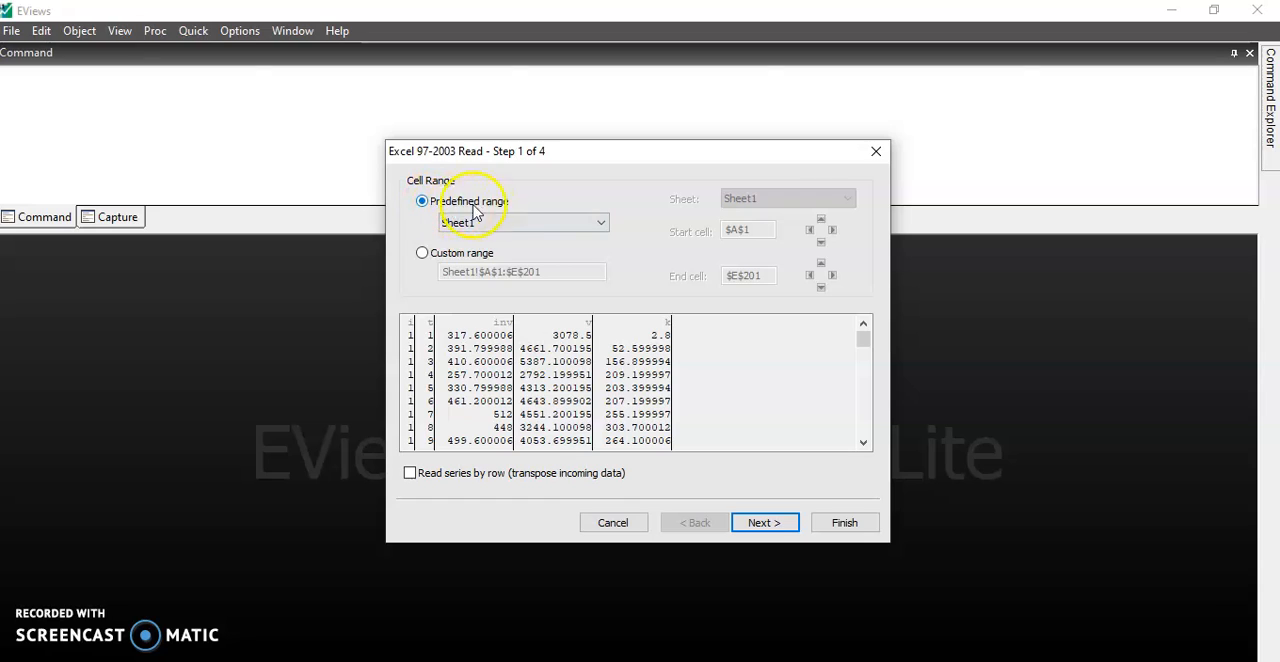
- Use the predefined range Sheet1 and accept the default column header and column info settings of the Excel import
{"action": "left_click", "coordinate": [601, 223]}
{"action": "left_click", "coordinate": [595, 243]}
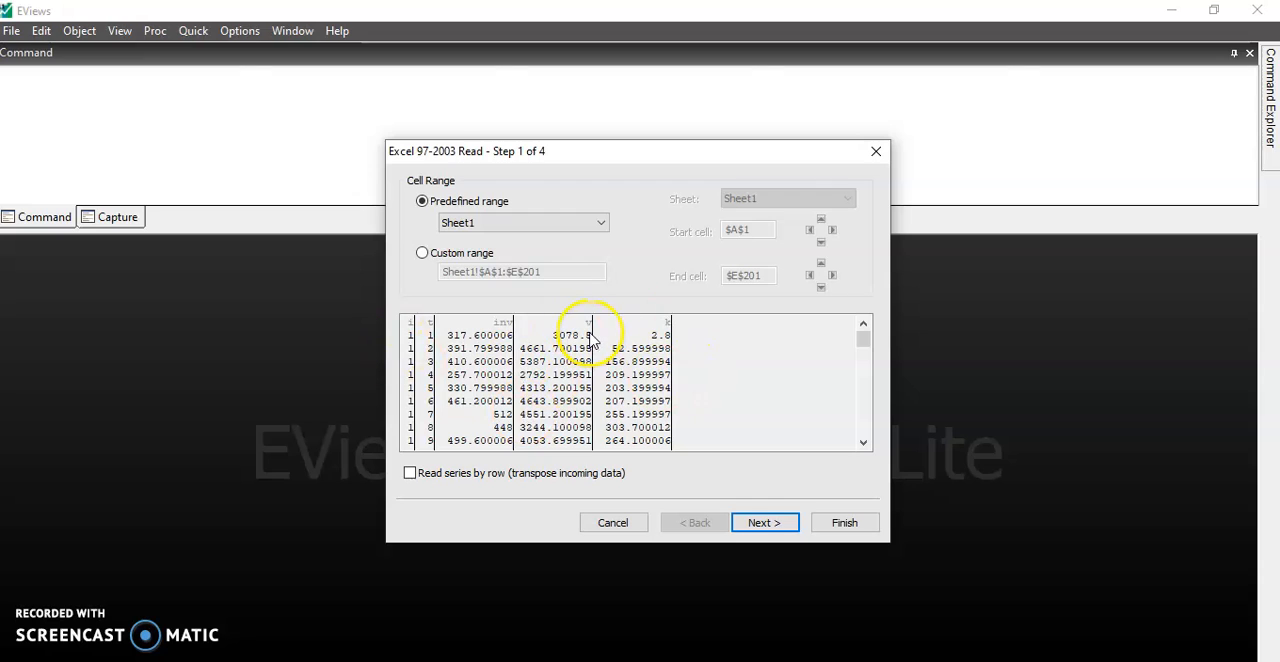
{"action": "left_click", "coordinate": [762, 523]}
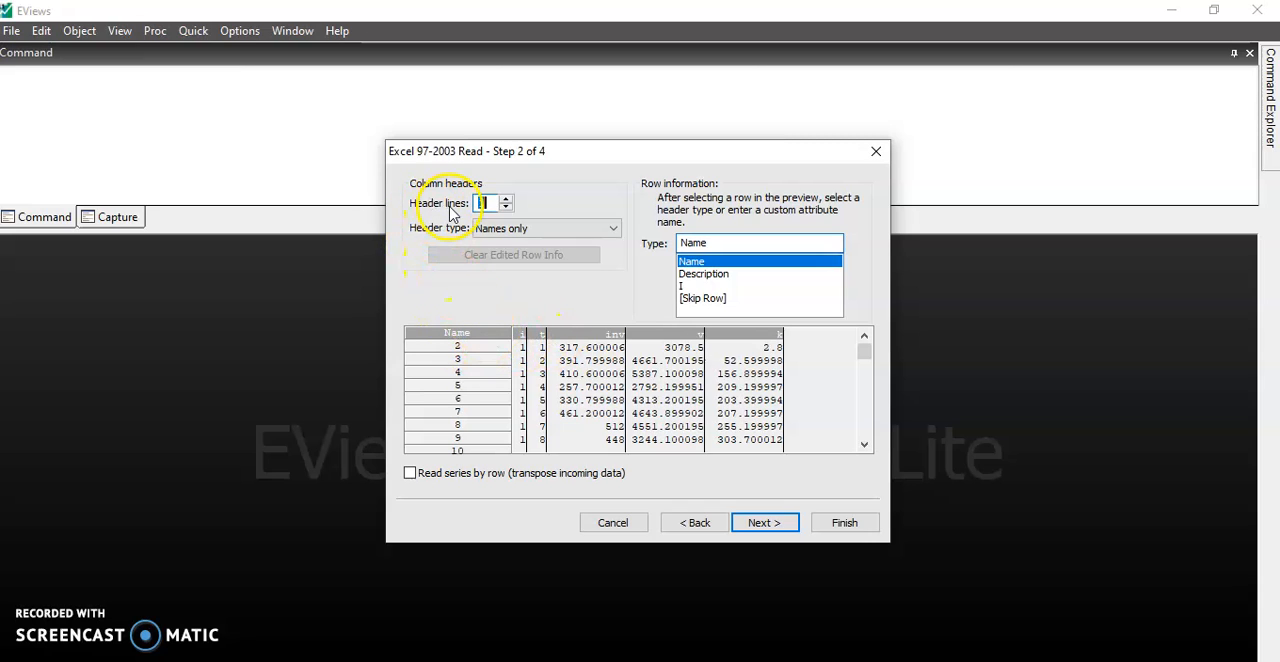
{"action": "left_click", "coordinate": [760, 522]}
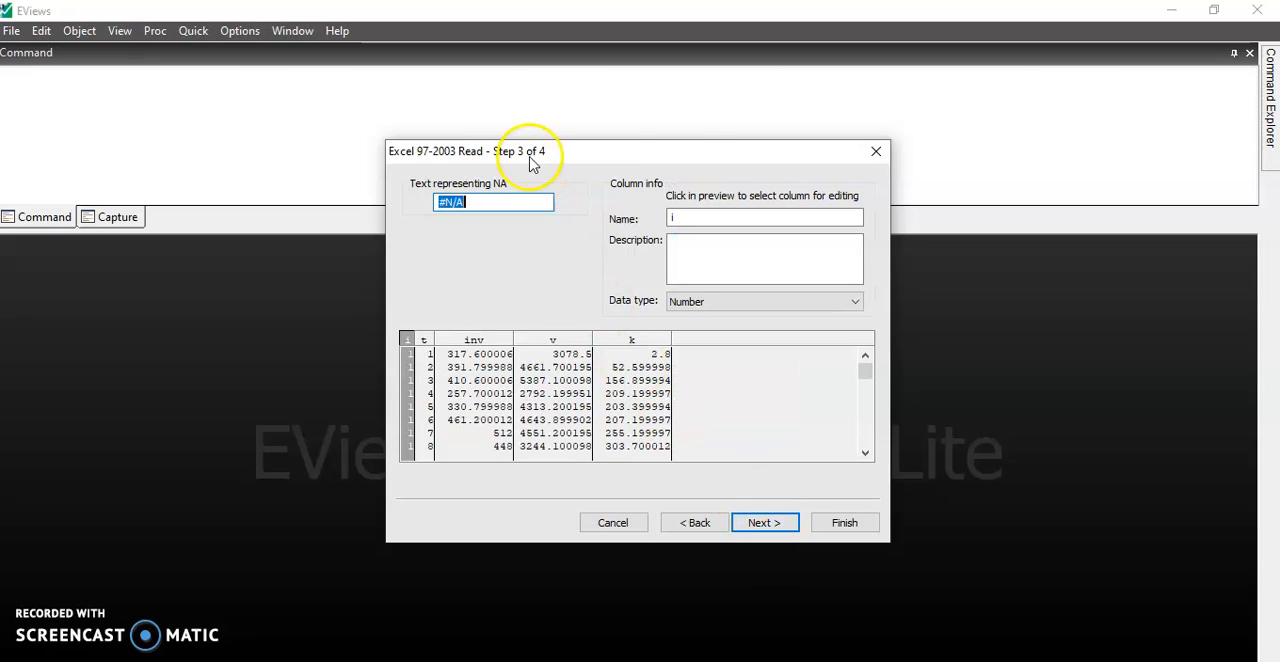
{"action": "left_click", "coordinate": [768, 522]}
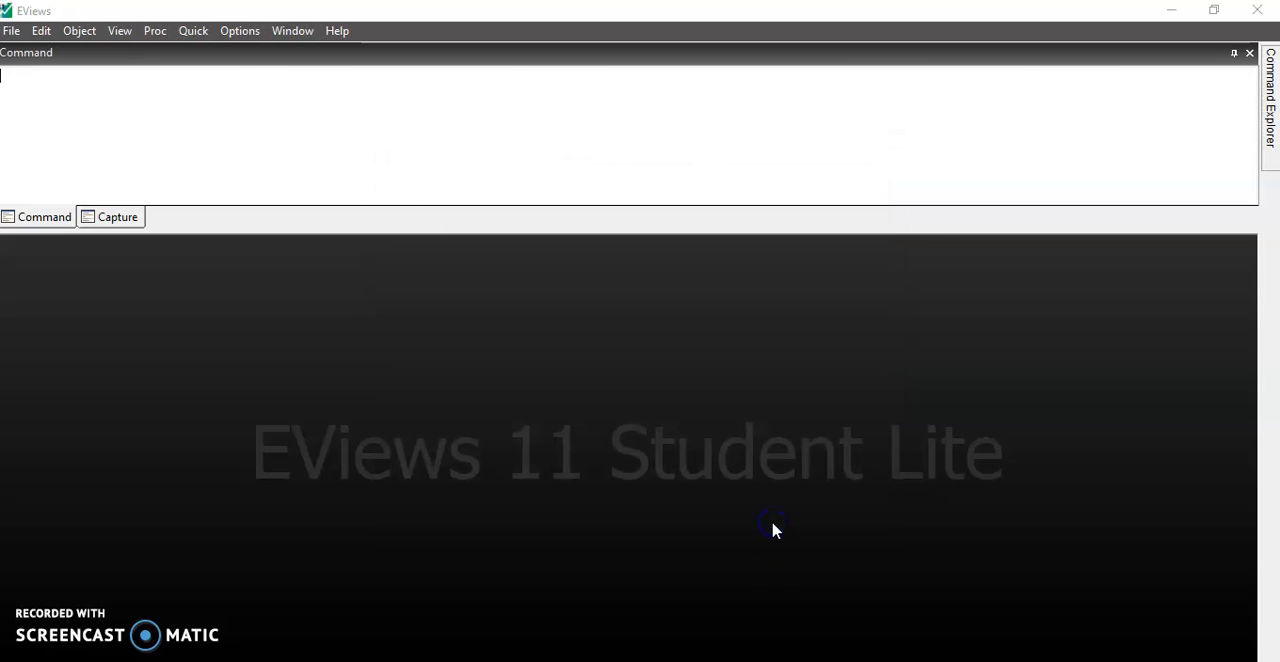
- Keep the basic structure as Unstructured / Undated, finish the import and decline linking the series to the external source
{"action": "left_click", "coordinate": [593, 226]}
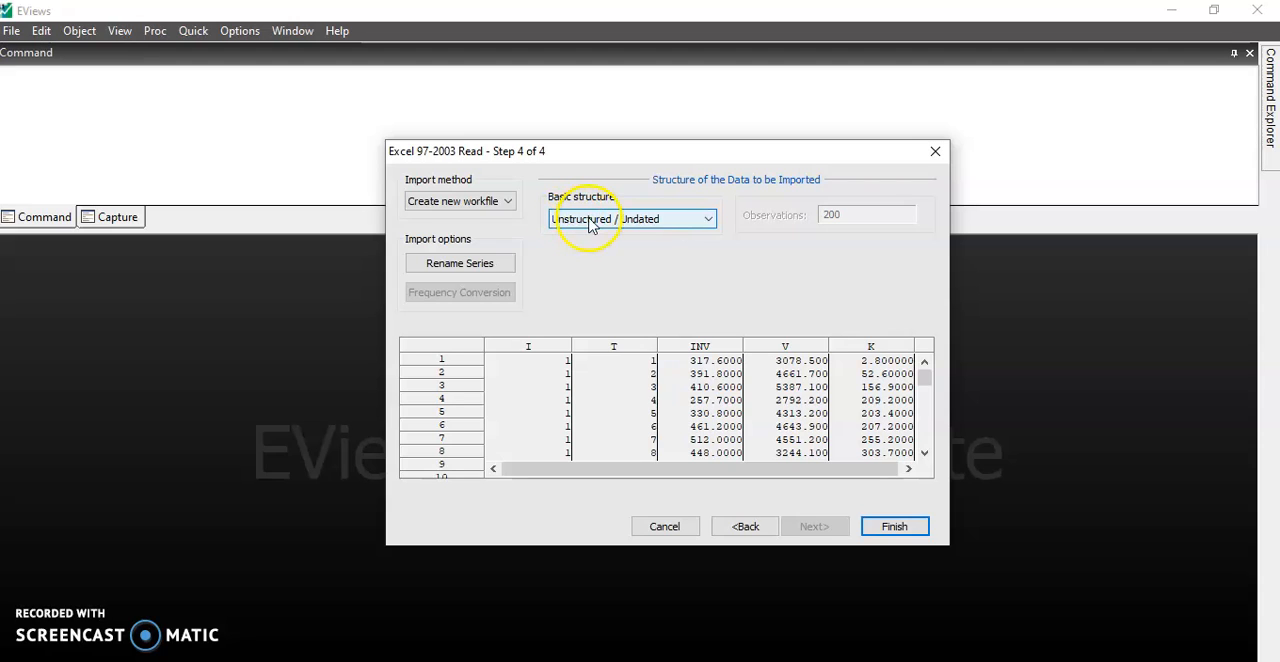
{"action": "left_click", "coordinate": [708, 219]}
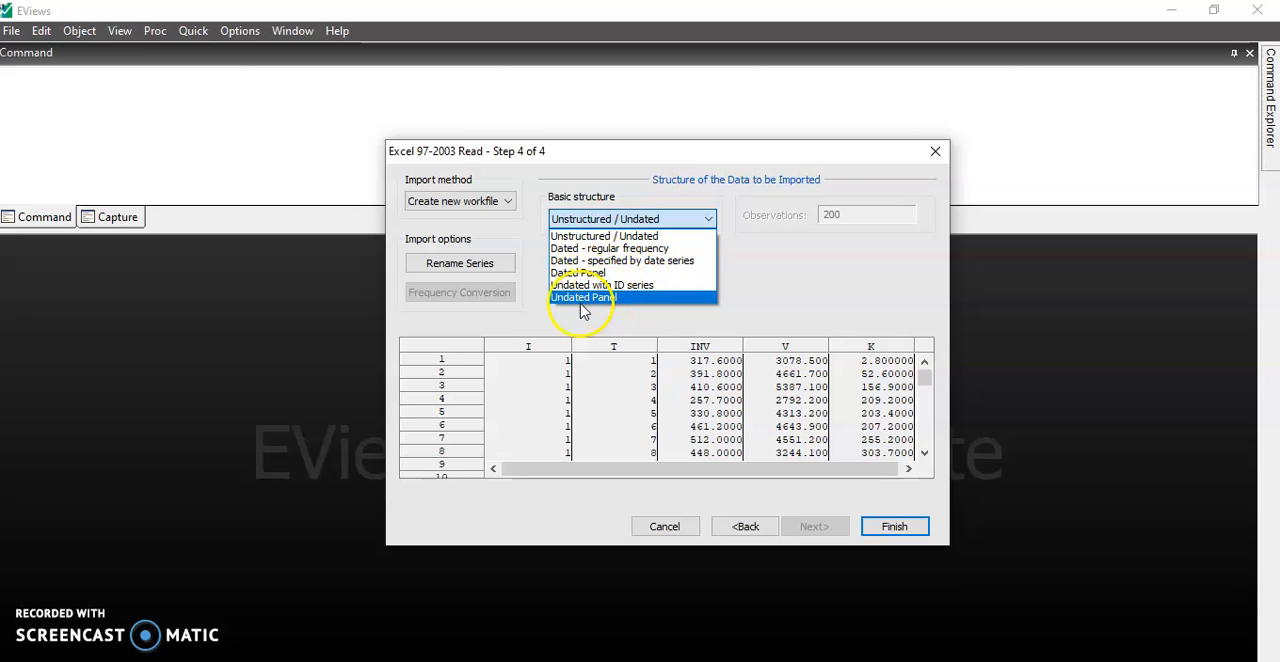
{"action": "left_click", "coordinate": [614, 224]}
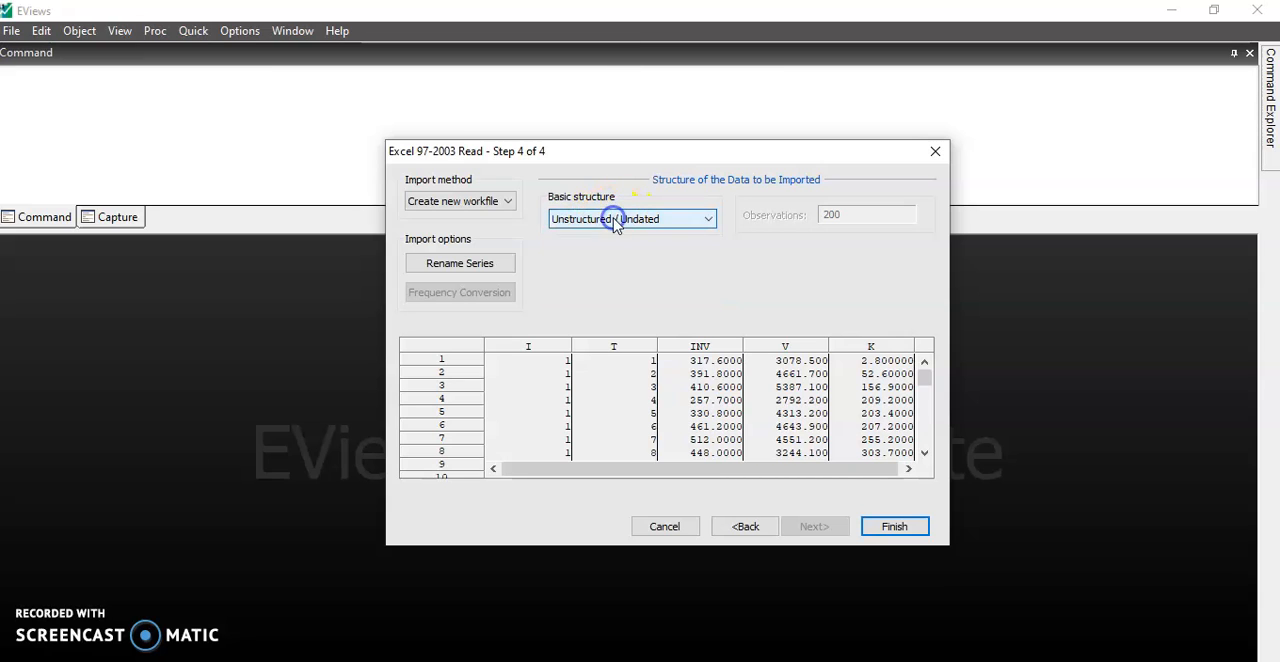
{"action": "left_click", "coordinate": [905, 527]}
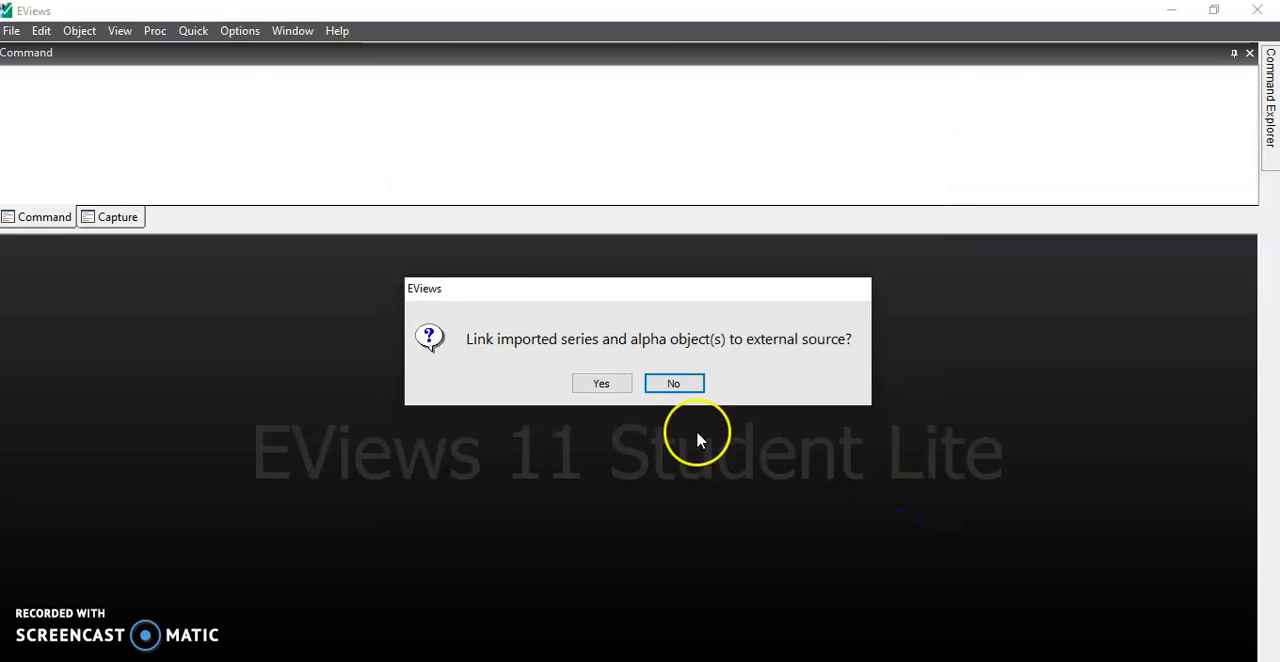
{"action": "left_click", "coordinate": [660, 386]}
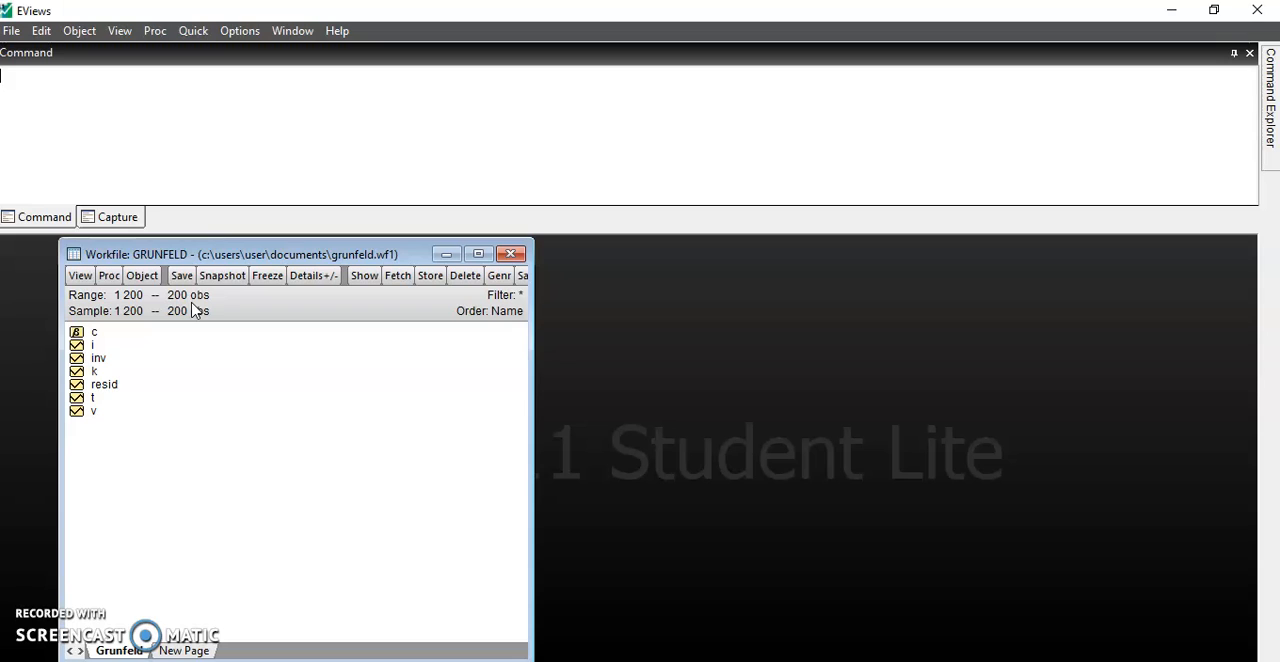
- Open the structure settings of the current workfile page and set the structure type to Undated with ID series
{"action": "left_click", "coordinate": [108, 283]}
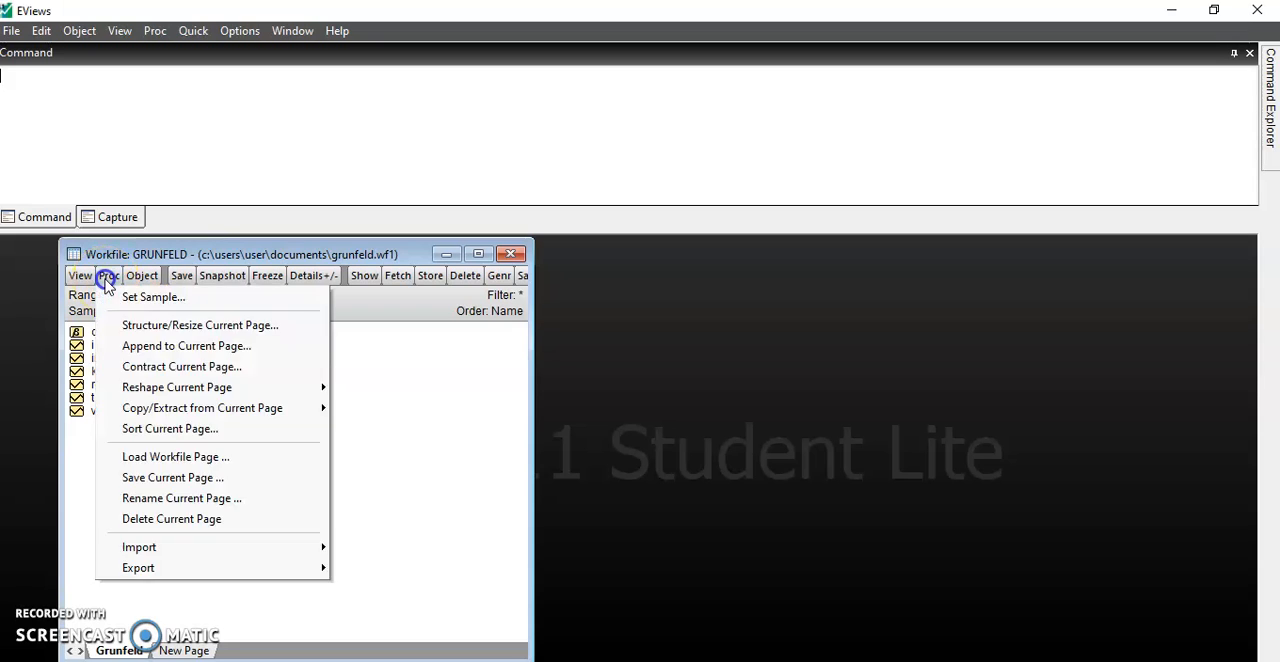
{"action": "left_click", "coordinate": [128, 326]}
{"action": "left_click", "coordinate": [155, 376]}
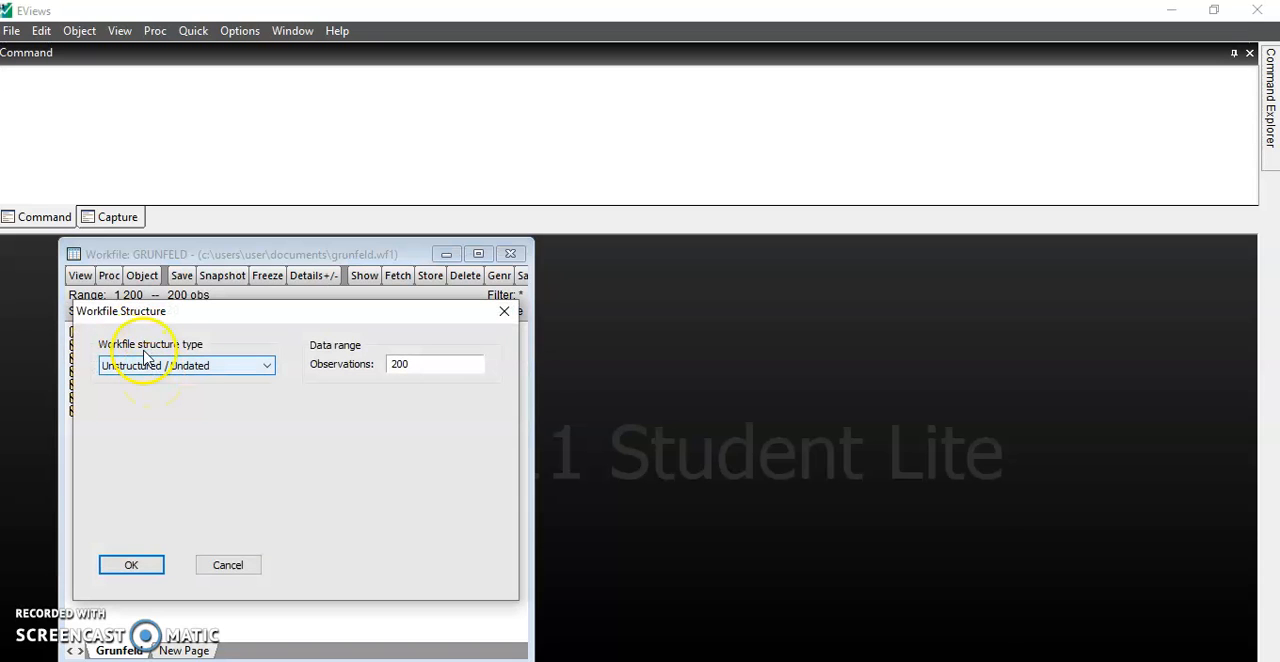
{"action": "left_click", "coordinate": [264, 370]}
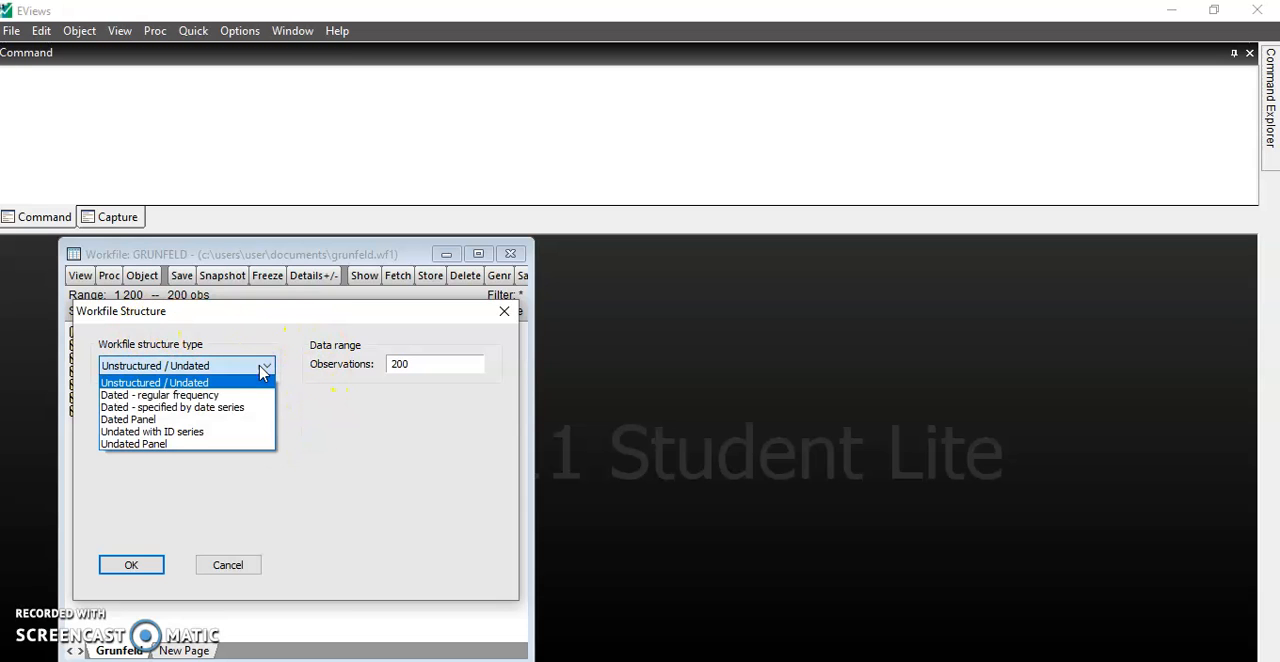
{"action": "left_click", "coordinate": [199, 435]}
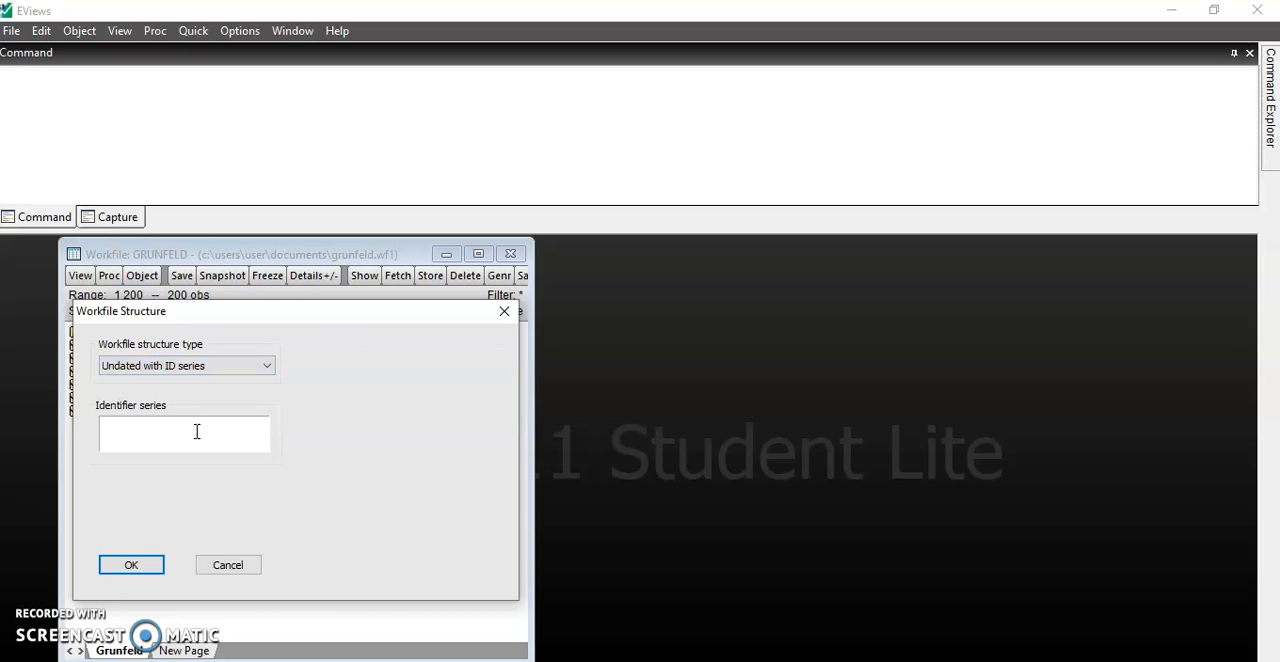
- Specify i and t as the identifier series and apply the workfile structure
{"action": "left_click", "coordinate": [124, 421]}
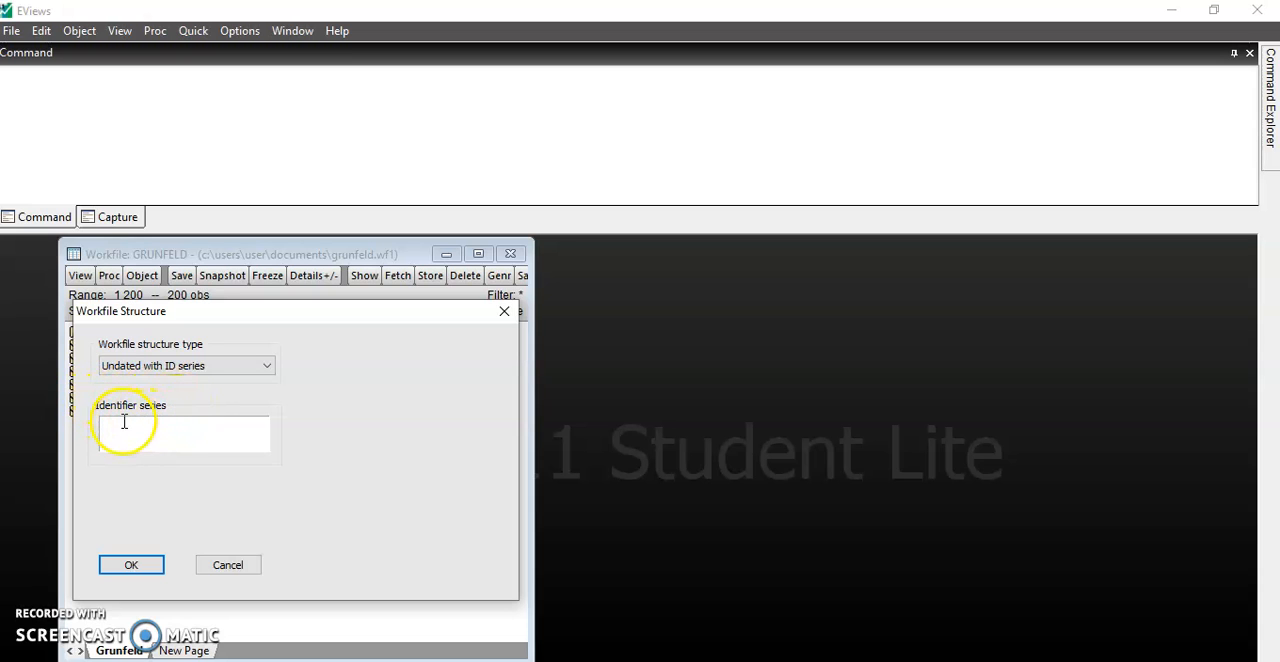
{"action": "type", "text": "i"}
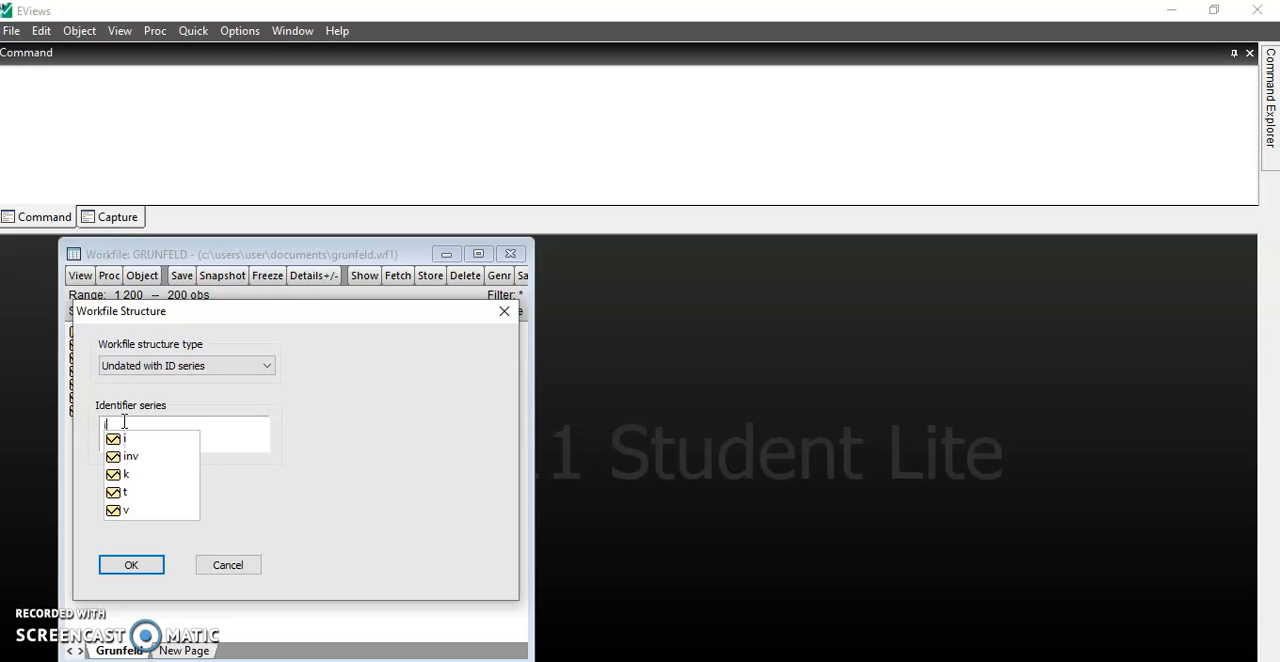
{"action": "type", "text": " t"}
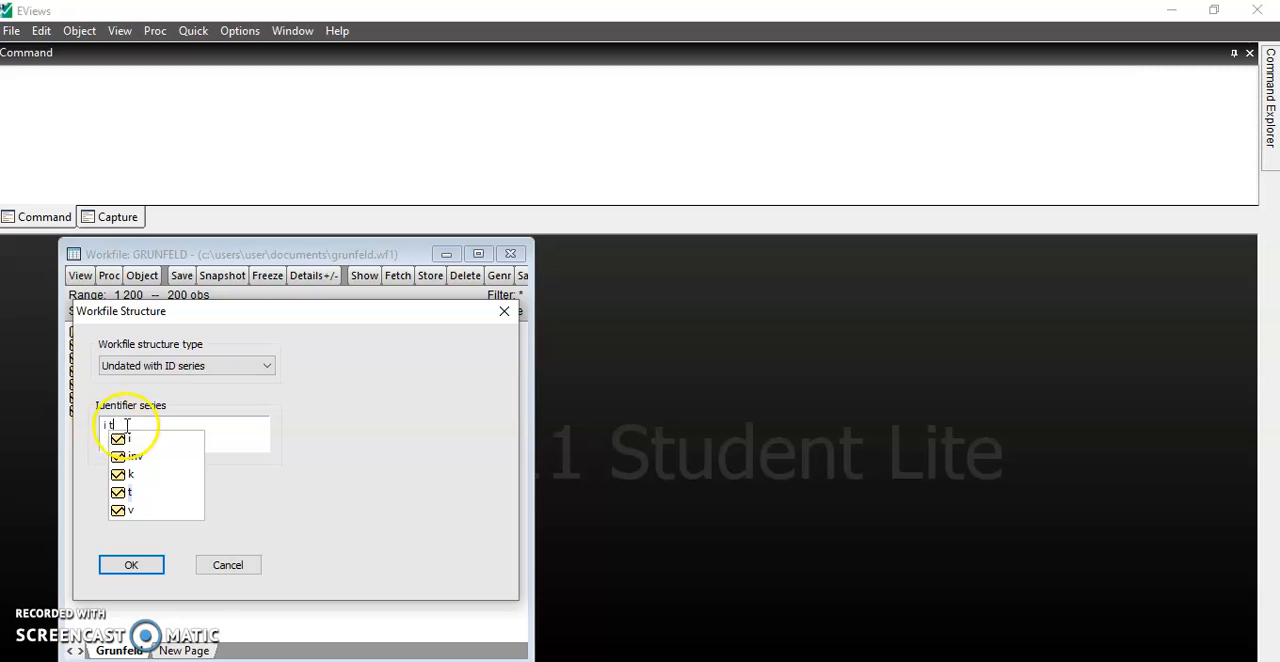
{"action": "left_click", "coordinate": [130, 565]}
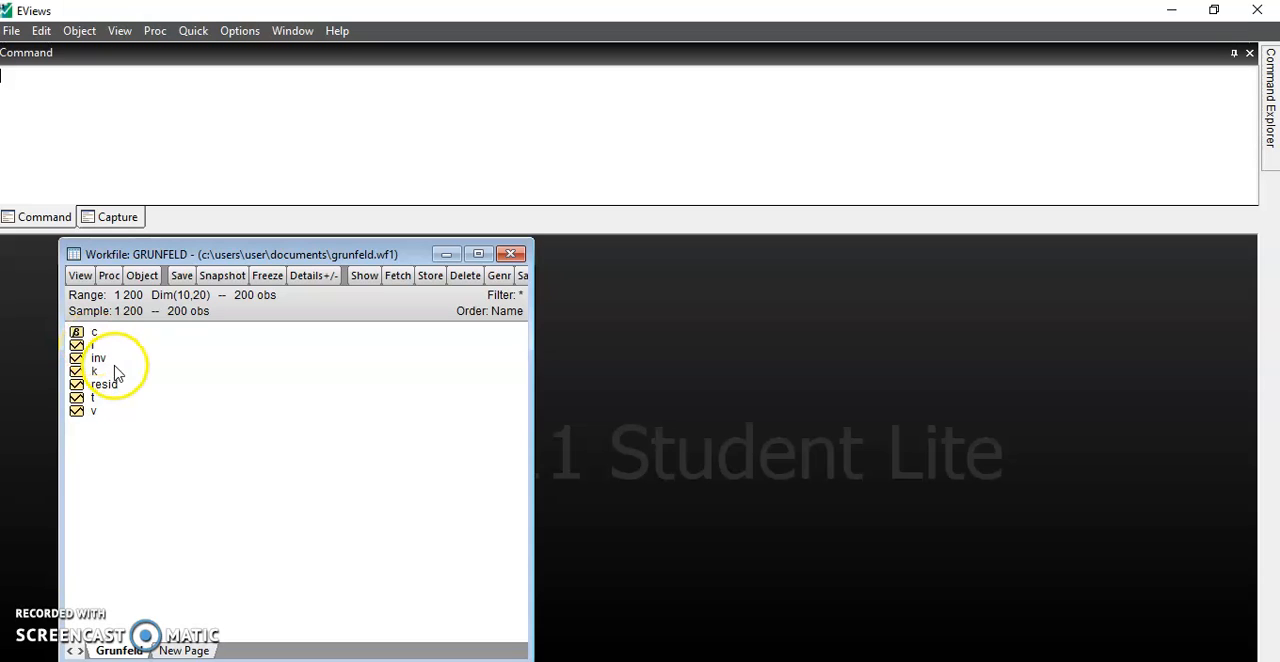
- Select the inv, k and v series in the workfile and open them together as a group
{"action": "left_click", "coordinate": [106, 358]}
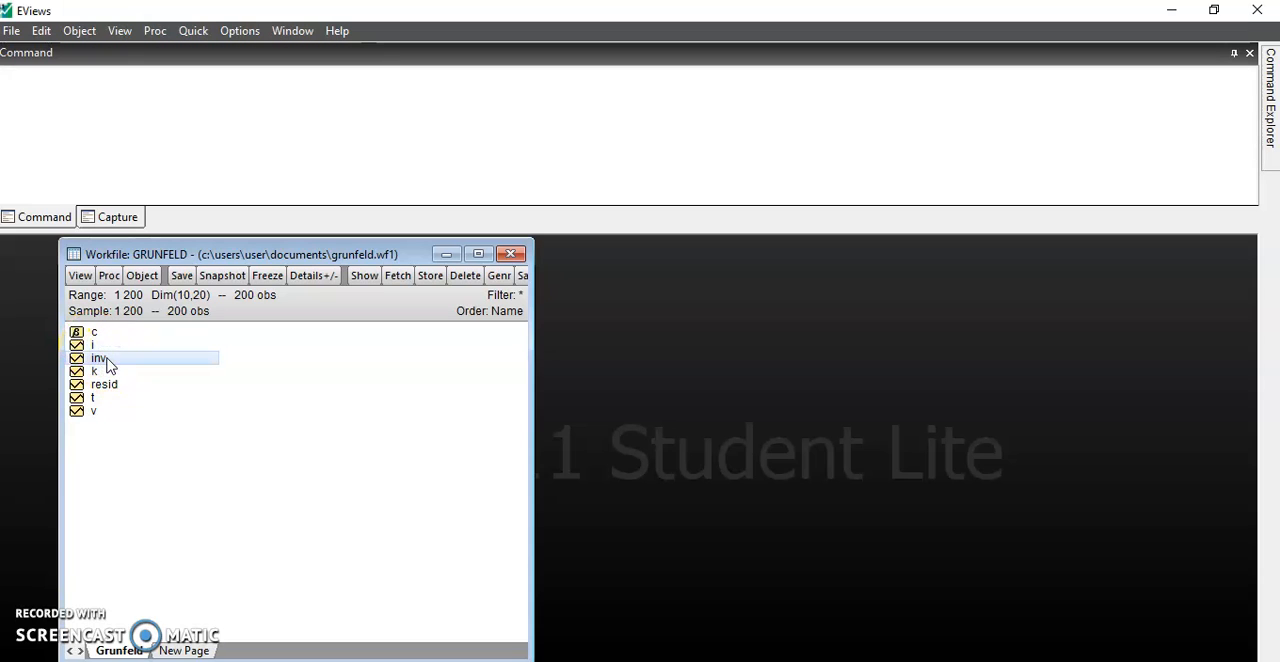
{"action": "left_click", "coordinate": [104, 371], "text": "ctrl"}
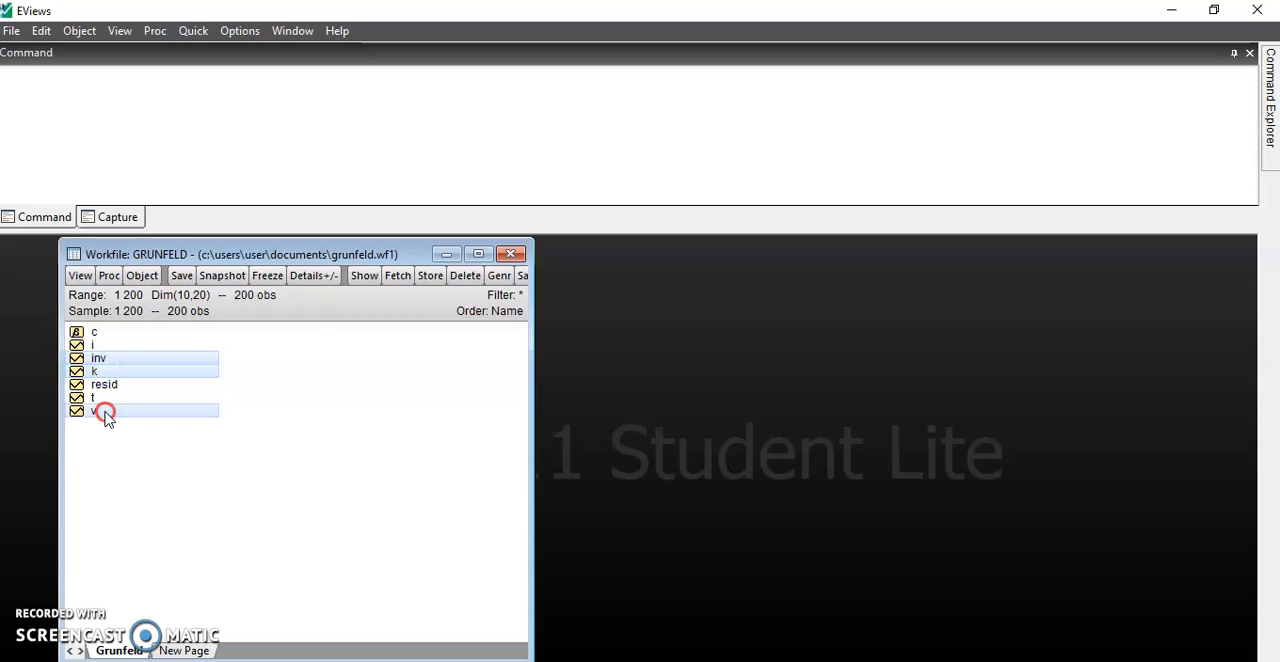
{"action": "right_click", "coordinate": [105, 412]}
{"action": "mouse_move", "coordinate": [300, 120]}
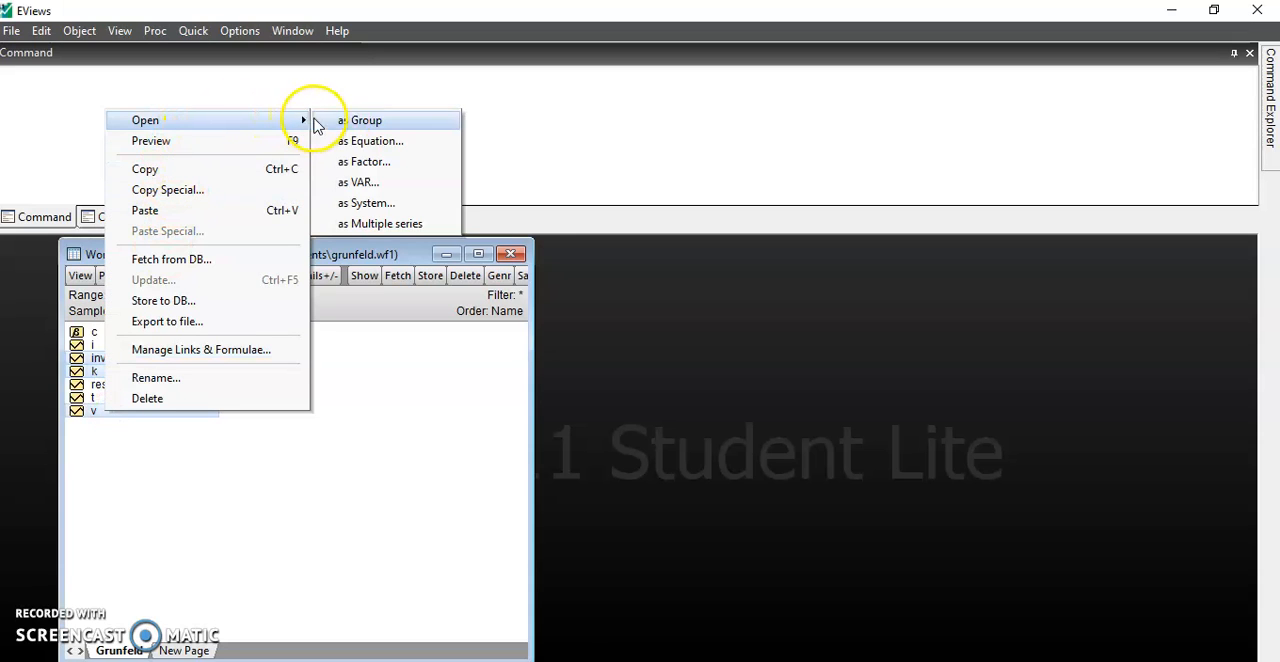
{"action": "left_click", "coordinate": [345, 121]}
- Look through the panel observations in the untitled group and name the group group01
{"action": "scroll", "coordinate": [129, 365], "scroll_direction": "down", "scroll_amount": 2}
{"action": "scroll", "coordinate": [109, 437], "scroll_direction": "up", "scroll_amount": 3}
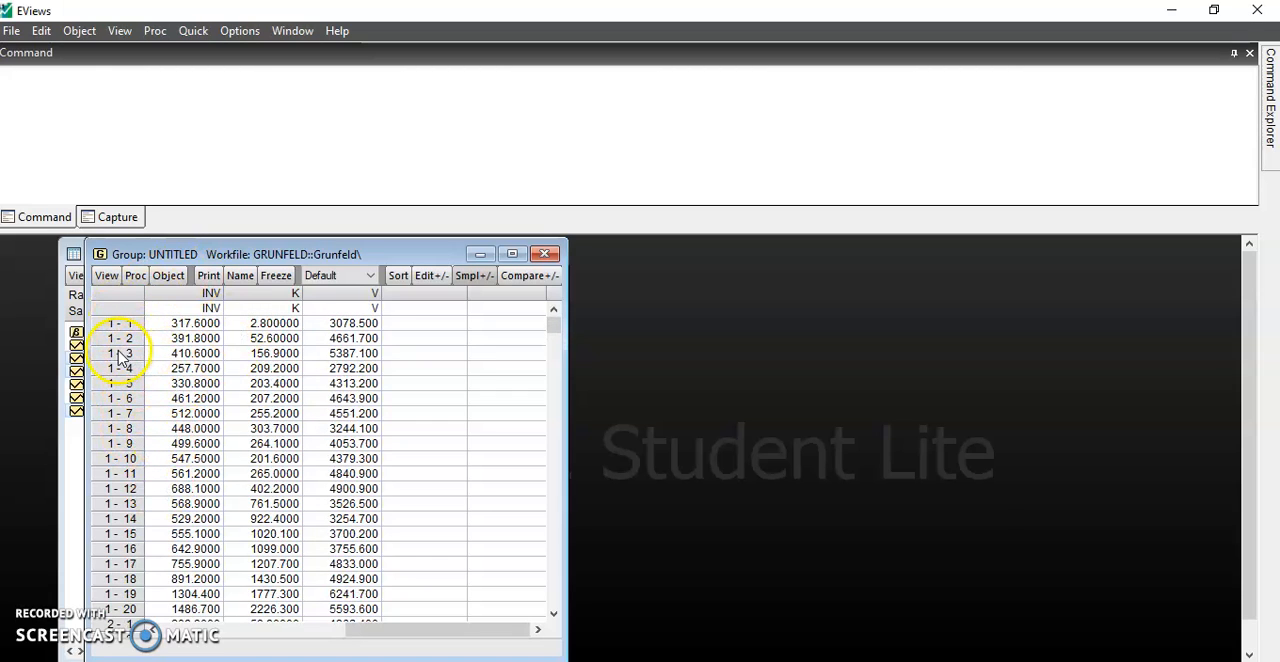
{"action": "scroll", "coordinate": [122, 365], "scroll_direction": "down", "scroll_amount": 1}
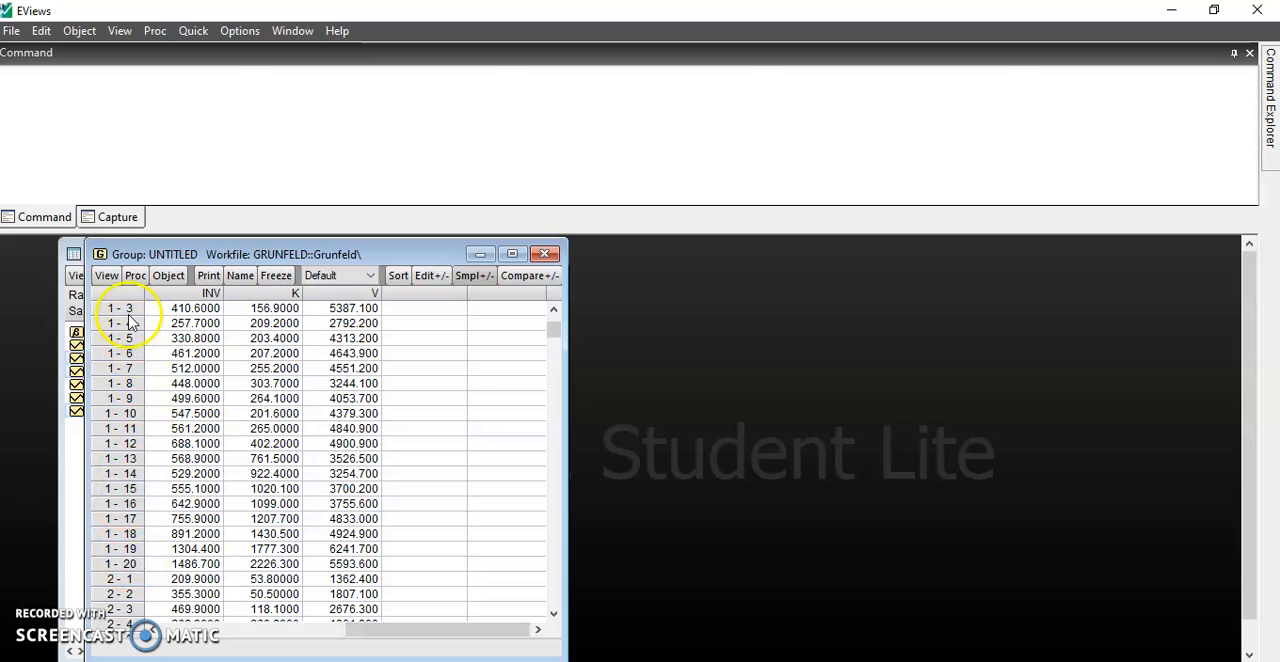
{"action": "scroll", "coordinate": [118, 430], "scroll_direction": "up", "scroll_amount": 1}
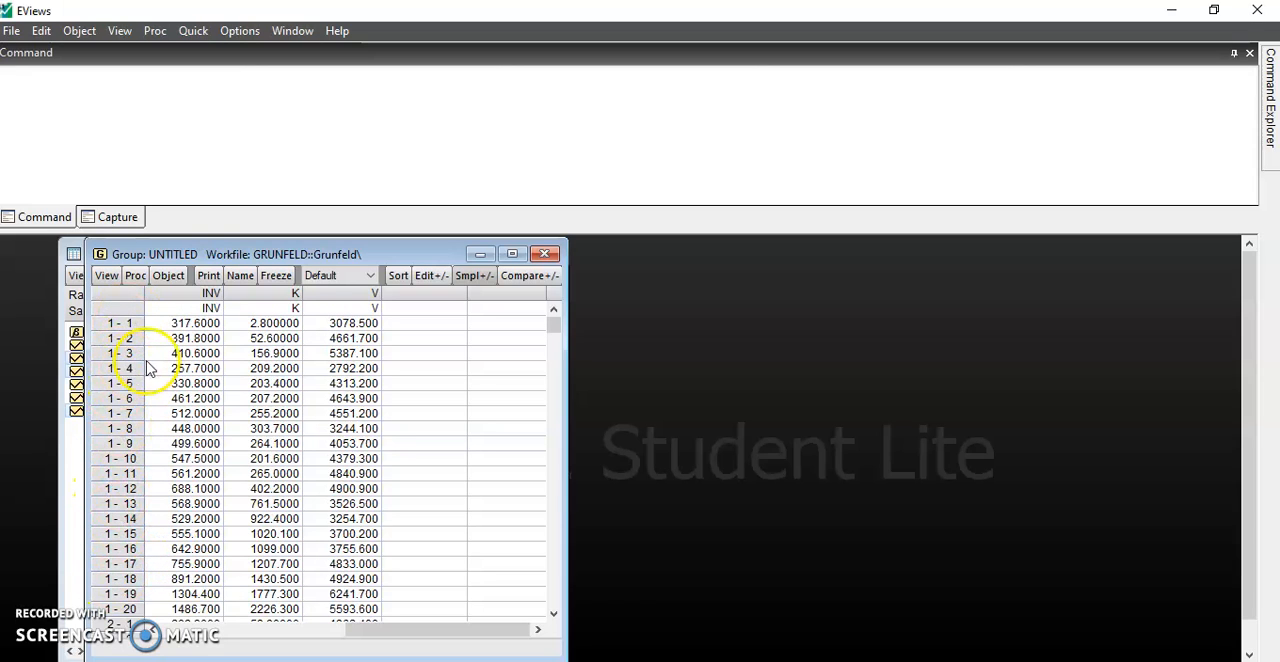
{"action": "left_click", "coordinate": [240, 275]}
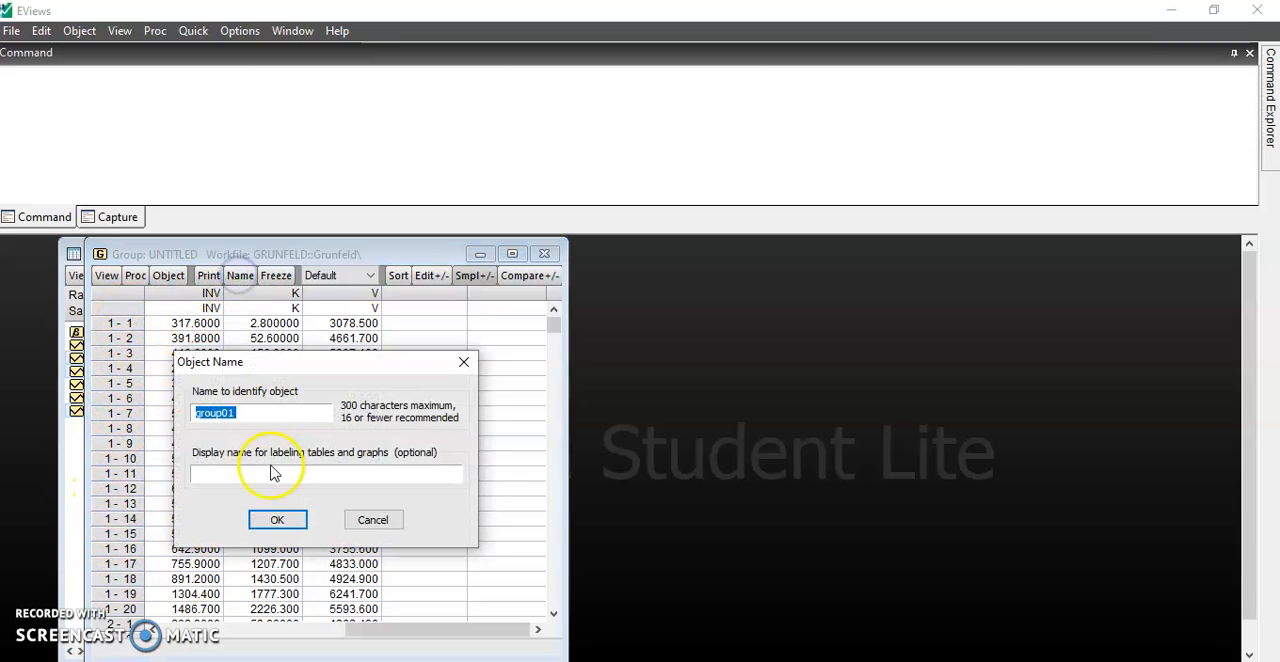
{"action": "left_click", "coordinate": [277, 518]}
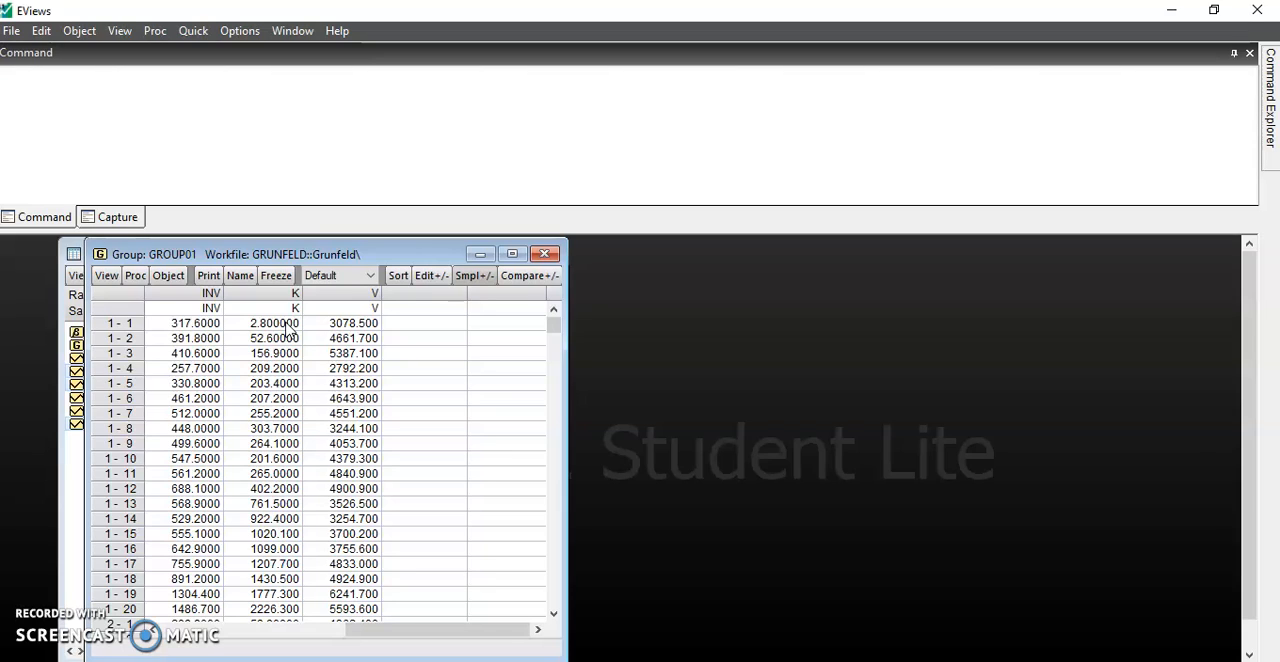
- Display common-sample descriptive statistics for the inv, k and v series in group01
{"action": "left_click", "coordinate": [105, 276]}
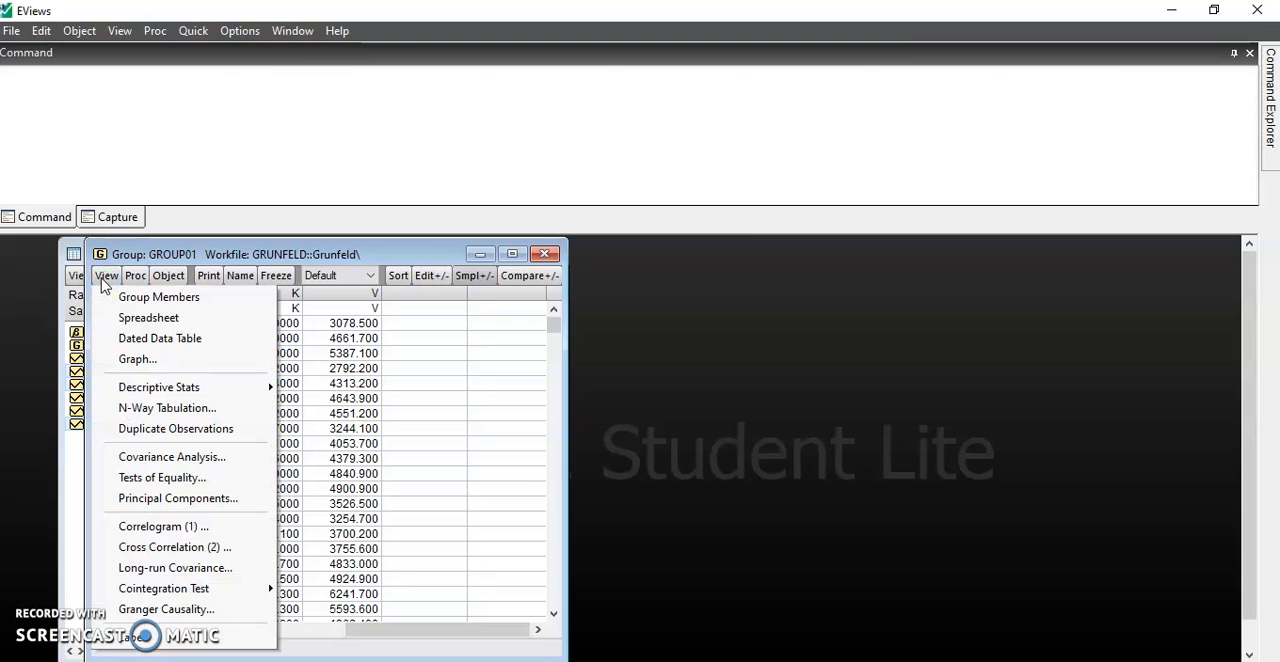
{"action": "mouse_move", "coordinate": [188, 388]}
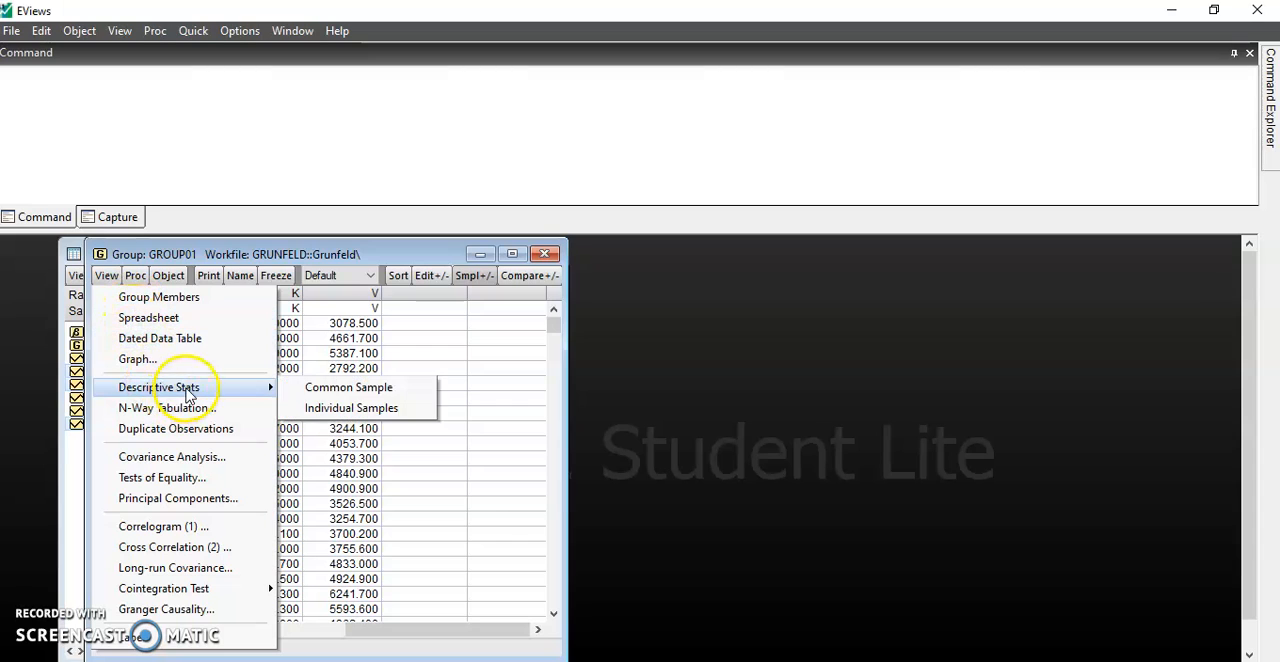
{"action": "left_click", "coordinate": [328, 390]}
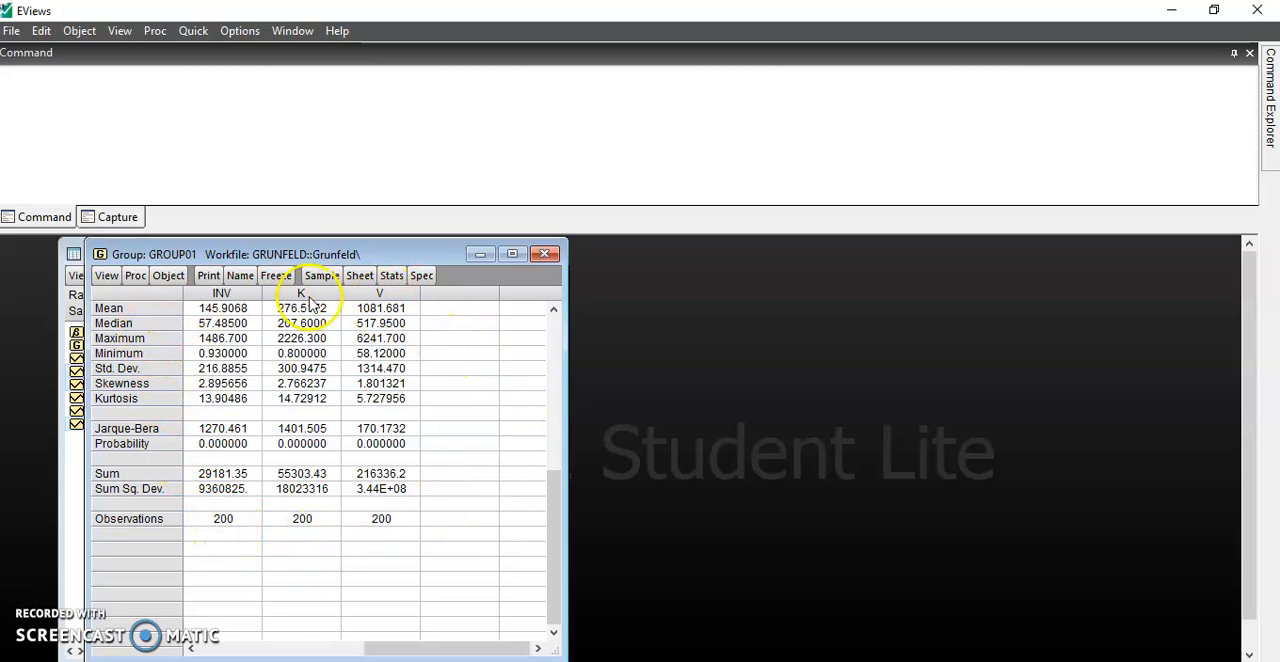
- Freeze the descriptive statistics into a table named desatat and close that table
{"action": "left_click", "coordinate": [276, 275]}
{"action": "left_click", "coordinate": [266, 276]}
{"action": "type", "text": "desatat"}
{"action": "left_click", "coordinate": [262, 511]}
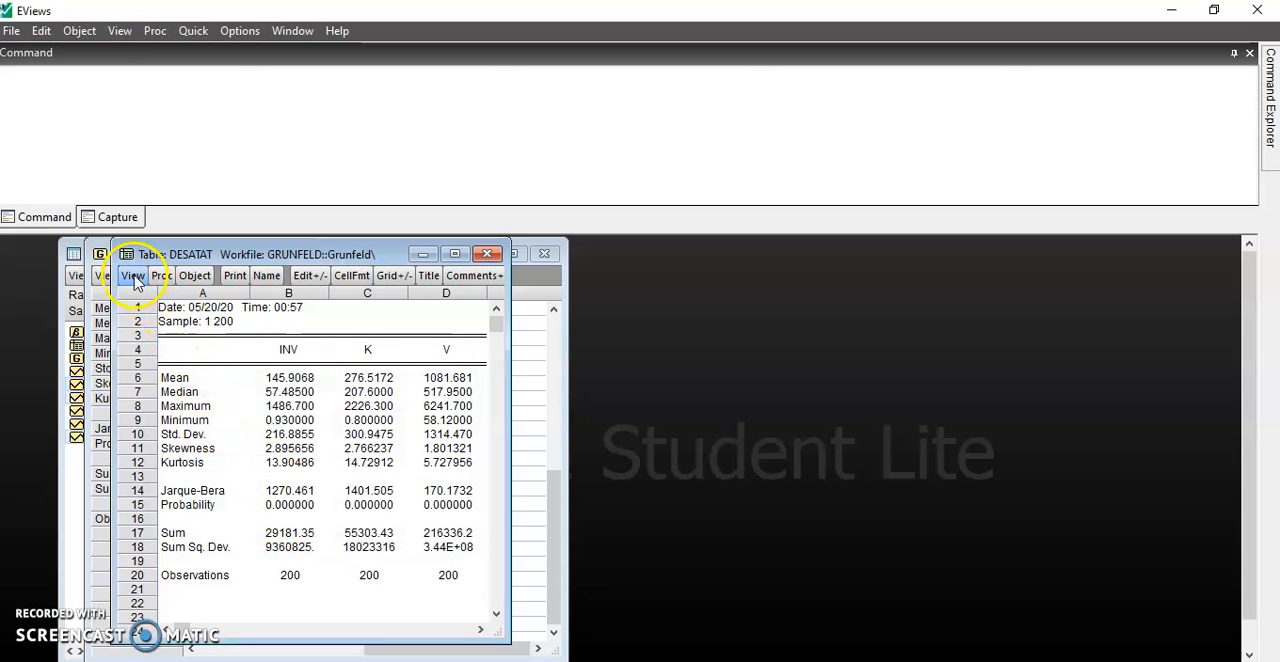
{"action": "left_click", "coordinate": [487, 254]}
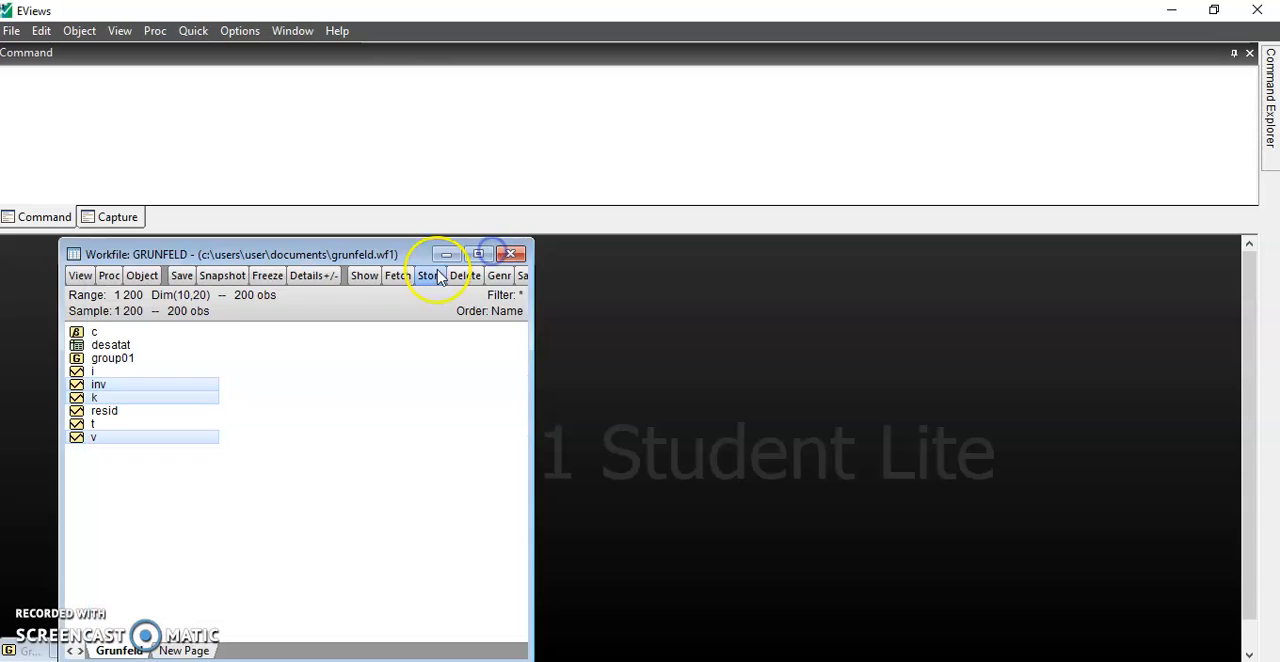
- Bring group01 back up from the workfile and switch it to the spreadsheet view
{"action": "double_click", "coordinate": [113, 360]}
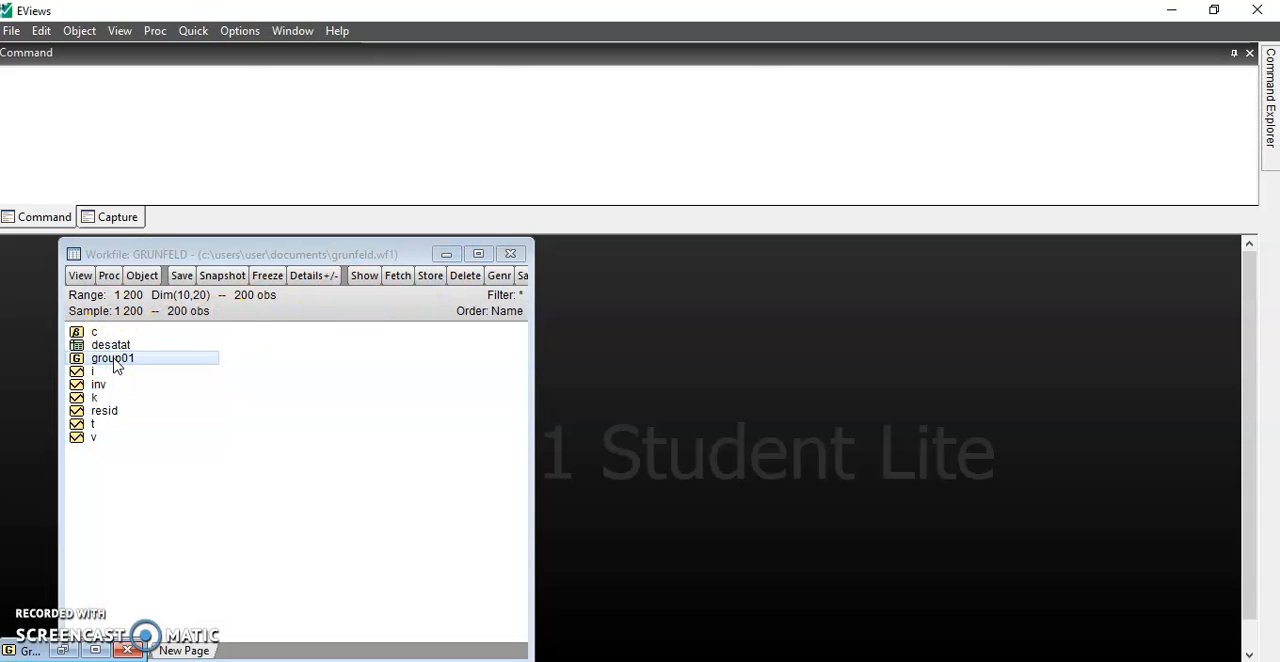
{"action": "left_click", "coordinate": [62, 650]}
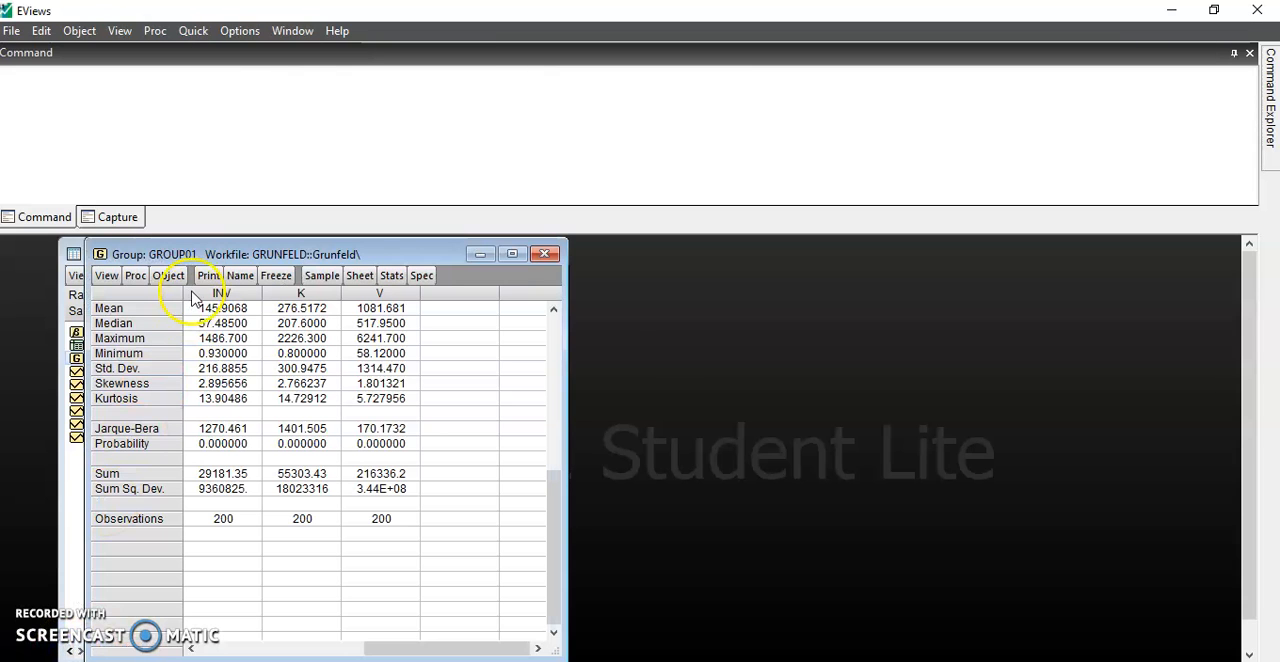
{"action": "left_click", "coordinate": [110, 278]}
{"action": "left_click", "coordinate": [128, 313]}
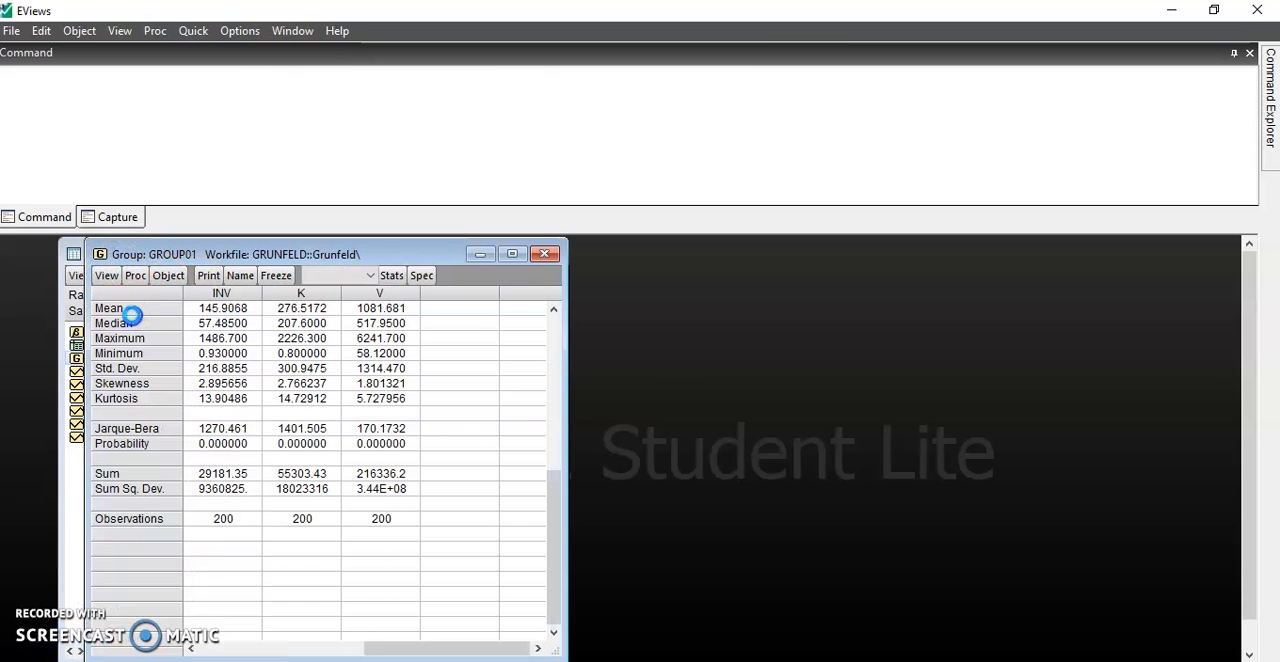
- Run a covariance analysis on group01 showing correlation, t-statistic and probability instead of covariance
{"action": "left_click", "coordinate": [106, 275]}
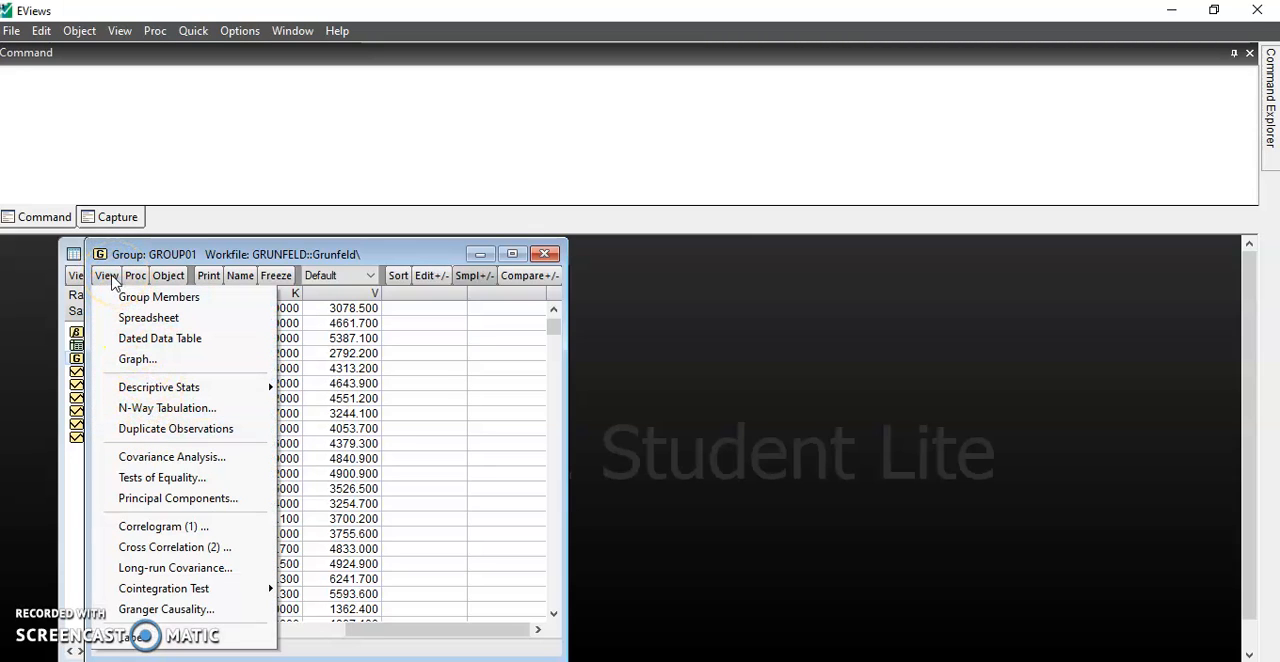
{"action": "left_click", "coordinate": [166, 457]}
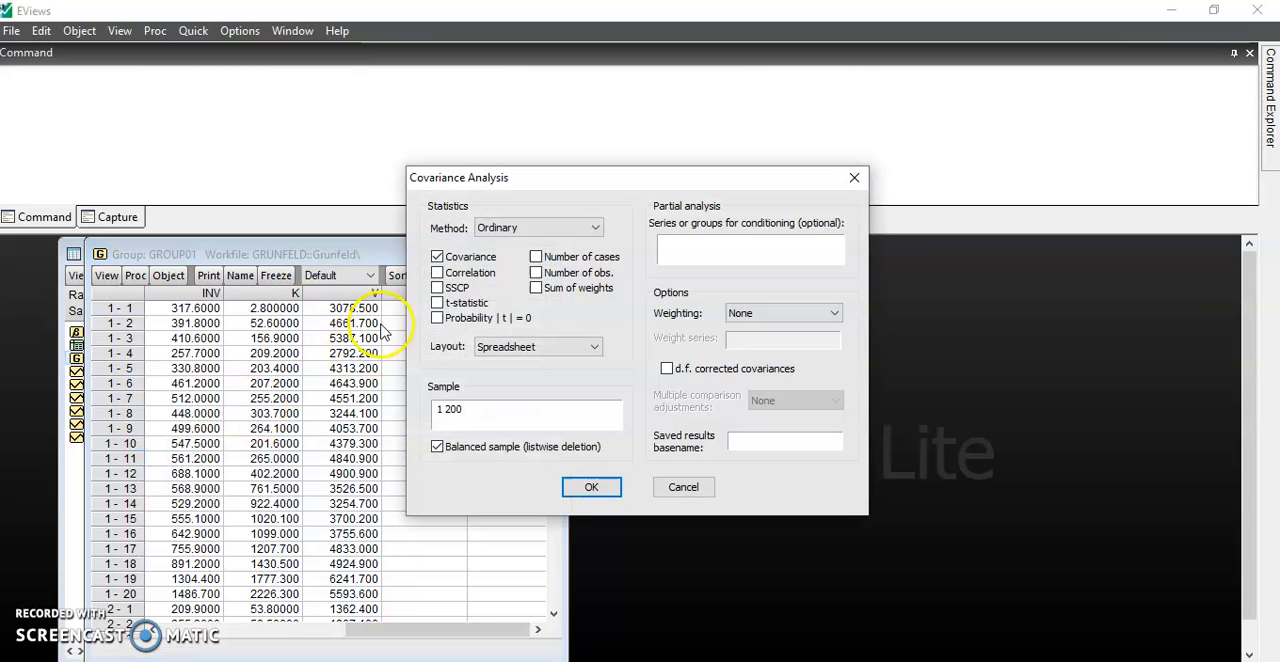
{"action": "left_click", "coordinate": [437, 257]}
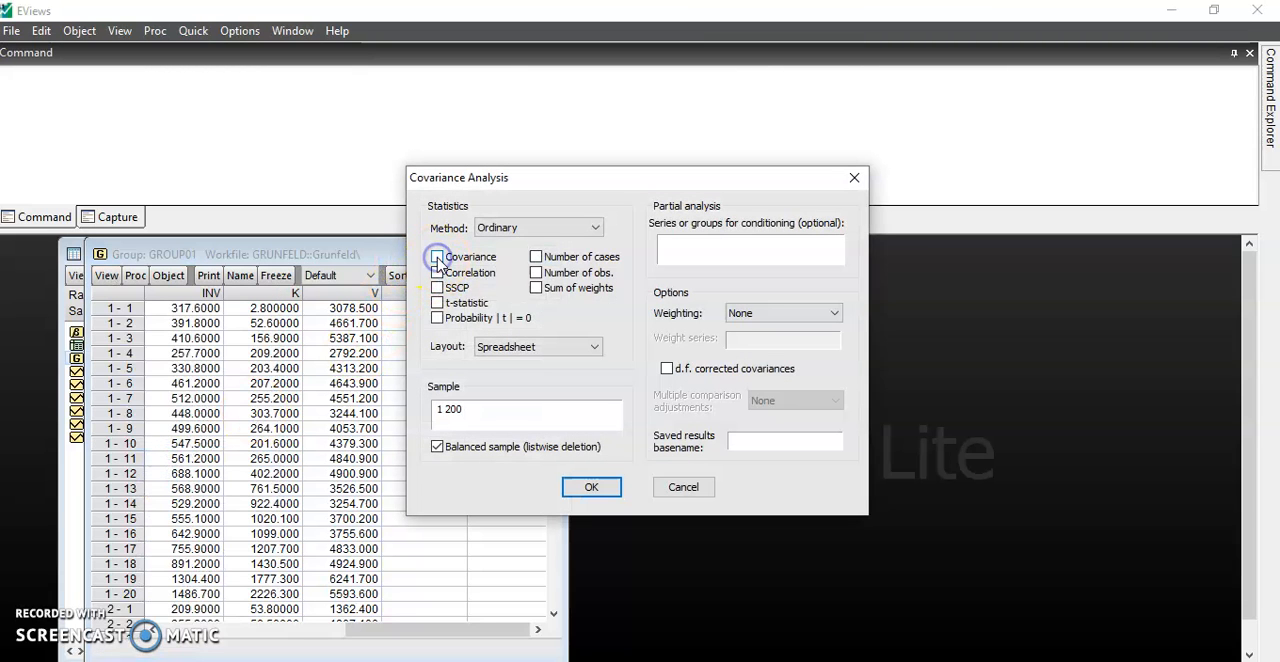
{"action": "left_click", "coordinate": [437, 273]}
{"action": "left_click", "coordinate": [437, 302]}
{"action": "left_click", "coordinate": [437, 318]}
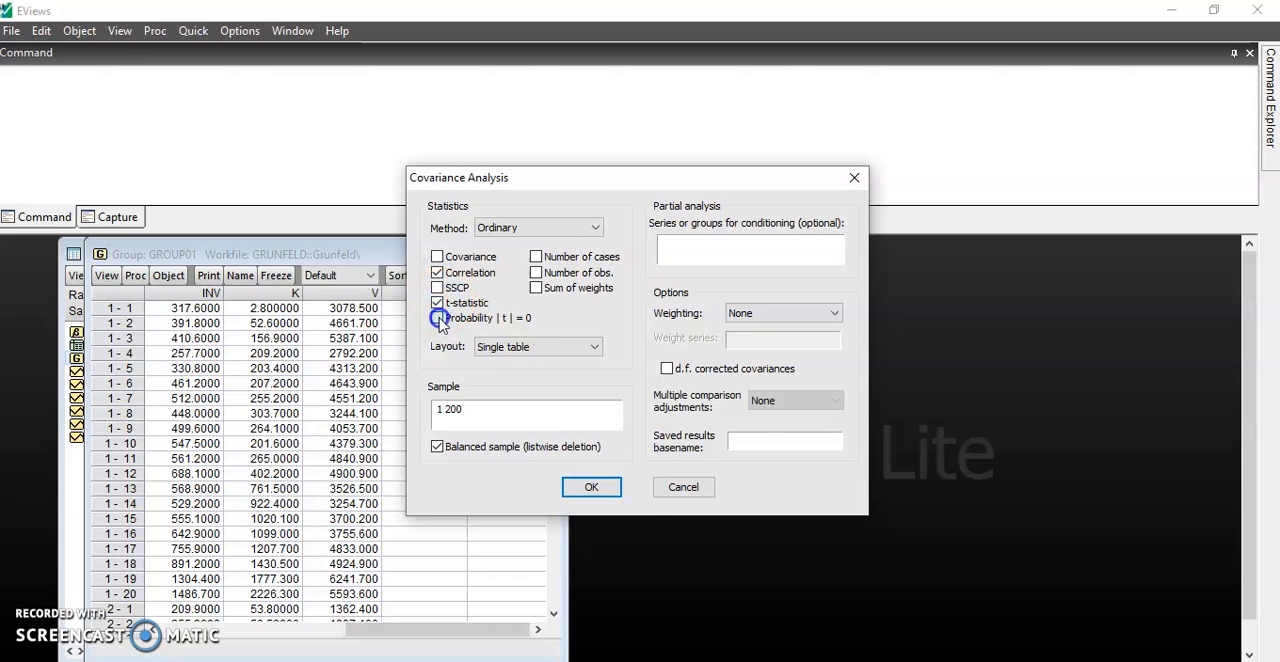
{"action": "left_click", "coordinate": [606, 494]}
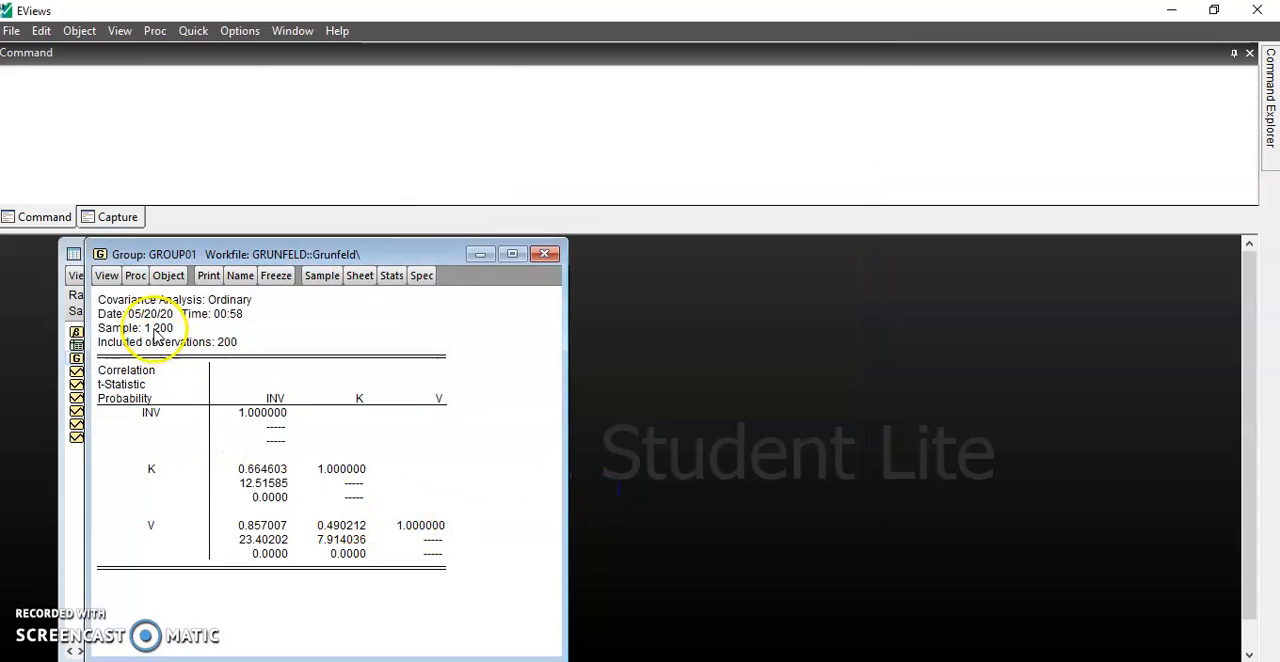
- Freeze the correlation results into a table named corr, and return group01 to the spreadsheet view
{"action": "left_click", "coordinate": [274, 276]}
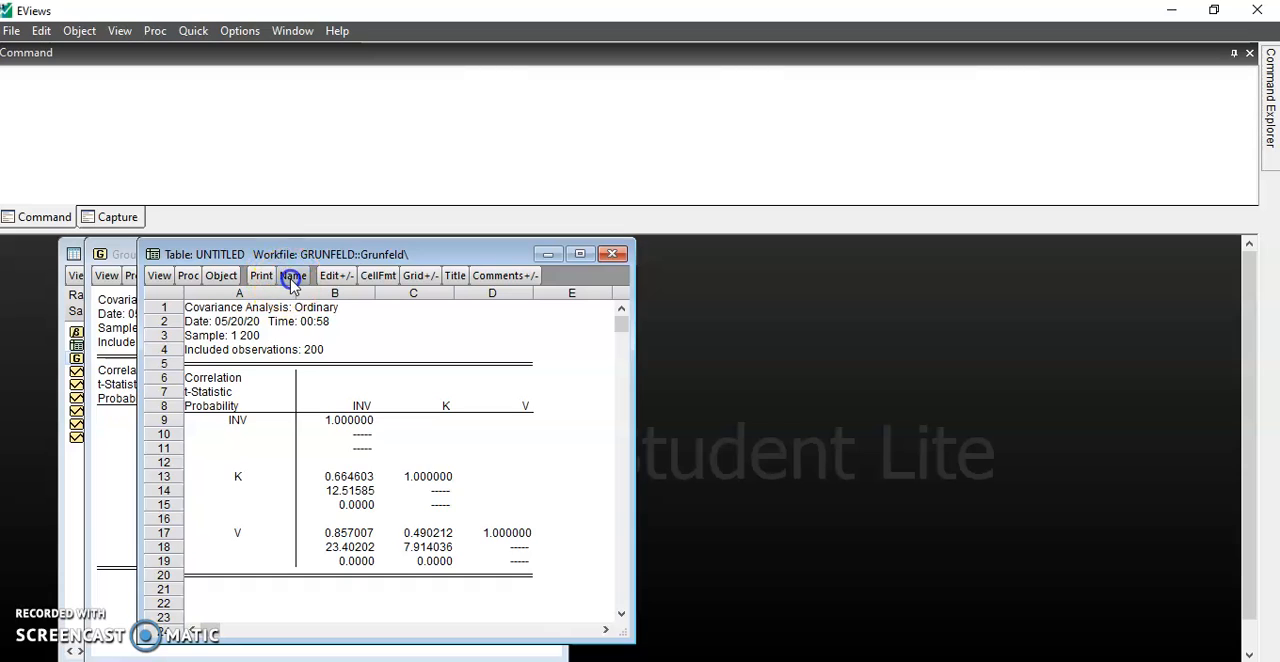
{"action": "left_click", "coordinate": [292, 276]}
{"action": "left_click", "coordinate": [352, 512]}
{"action": "type", "text": "corr"}
{"action": "left_click", "coordinate": [362, 512]}
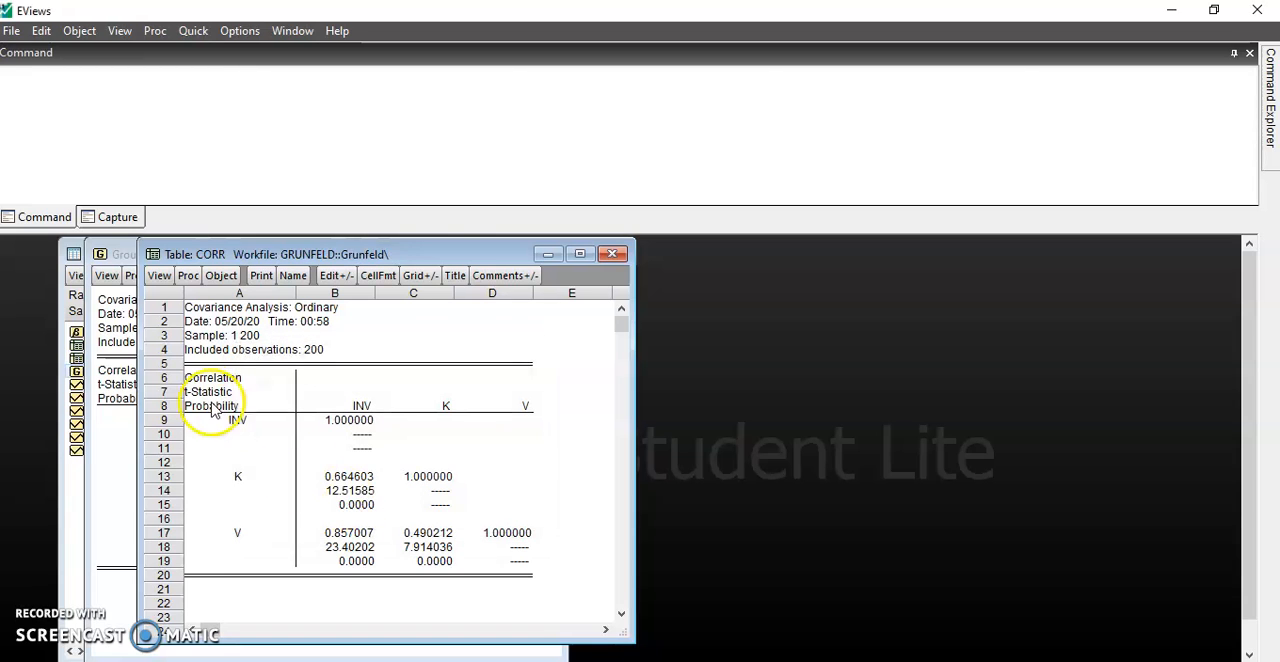
{"action": "left_click", "coordinate": [620, 253]}
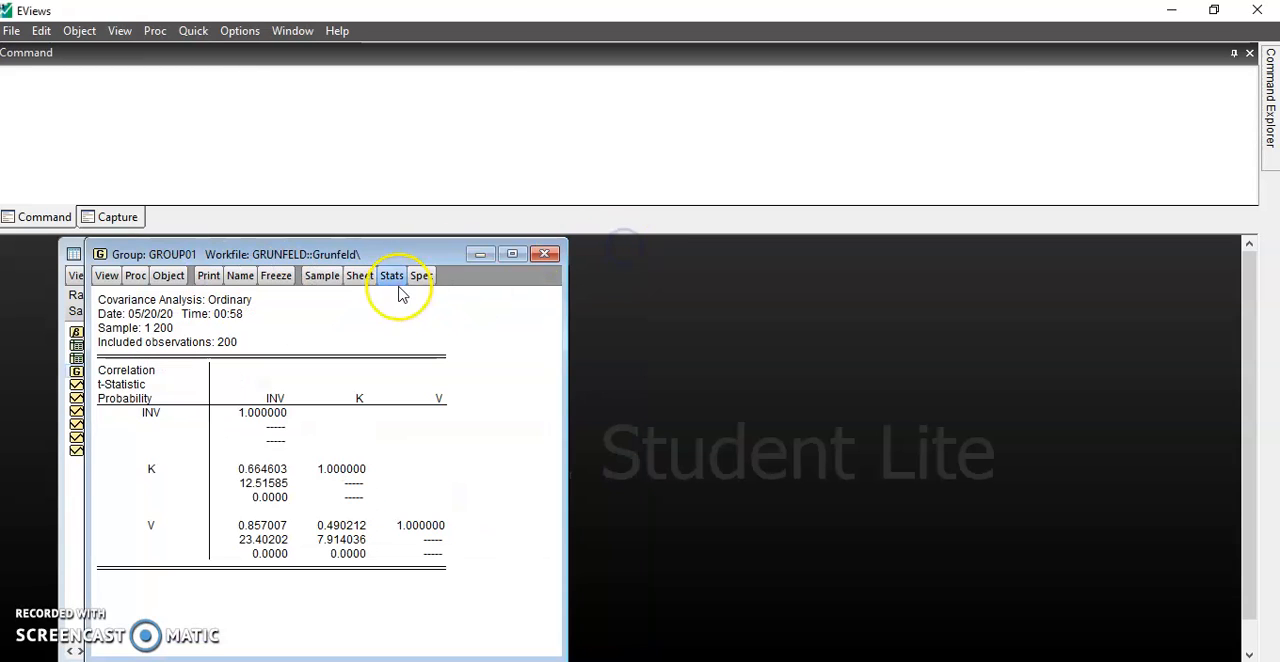
{"action": "left_click", "coordinate": [106, 275]}
{"action": "left_click", "coordinate": [137, 316]}
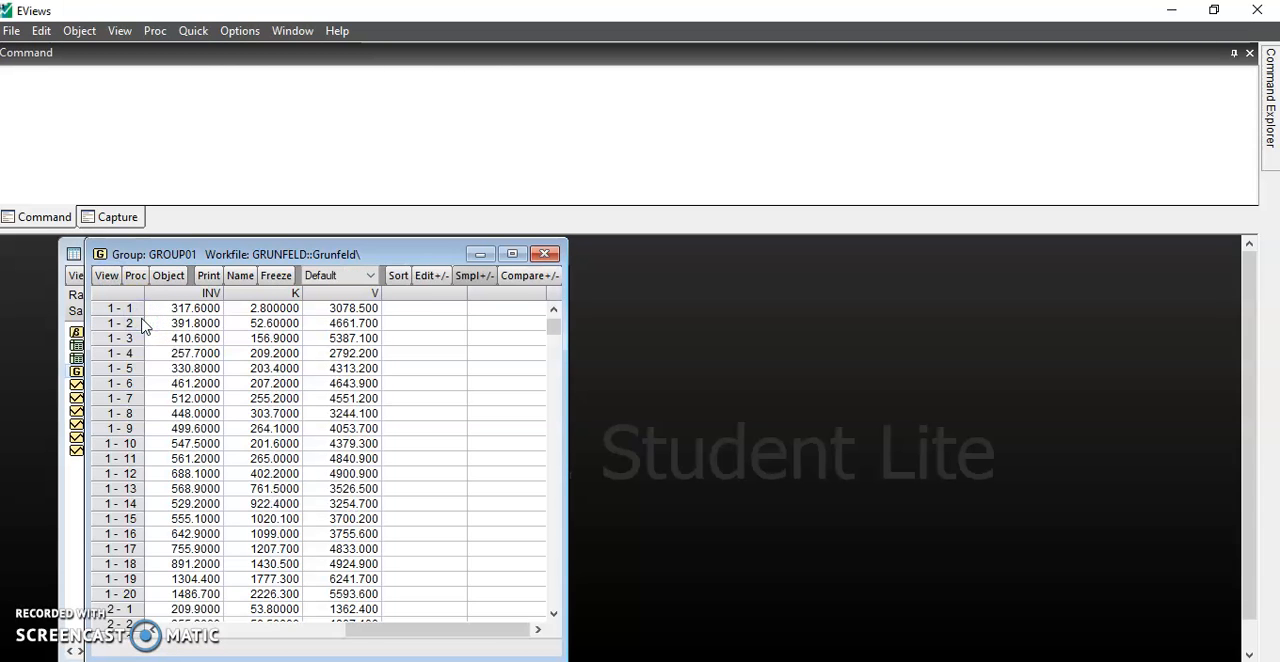
- Start a new equation estimation and specify the equation as inv c k v
{"action": "left_click", "coordinate": [193, 32]}
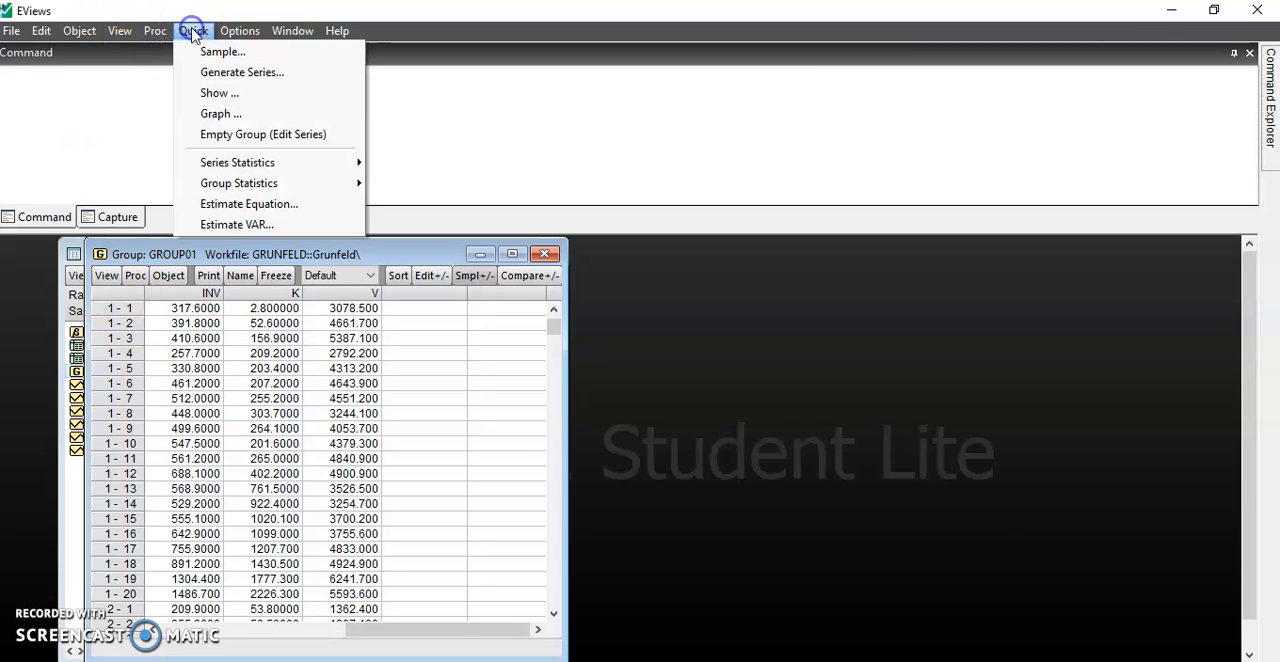
{"action": "left_click", "coordinate": [248, 206]}
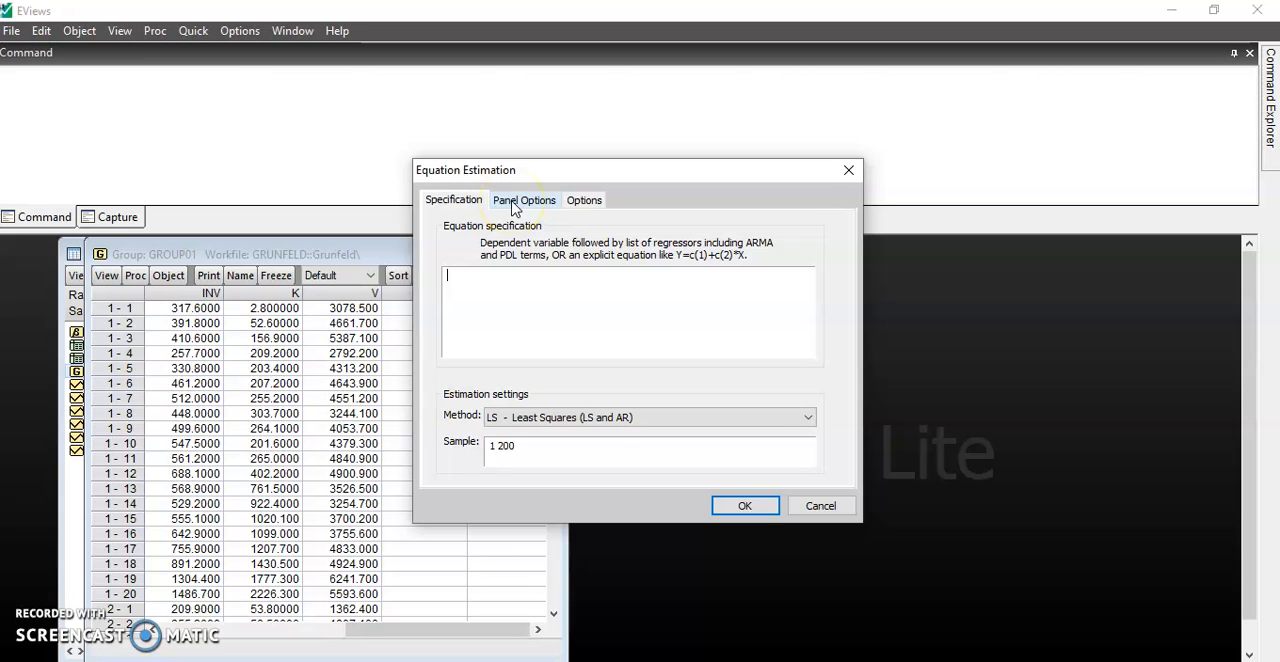
{"action": "left_click", "coordinate": [502, 279]}
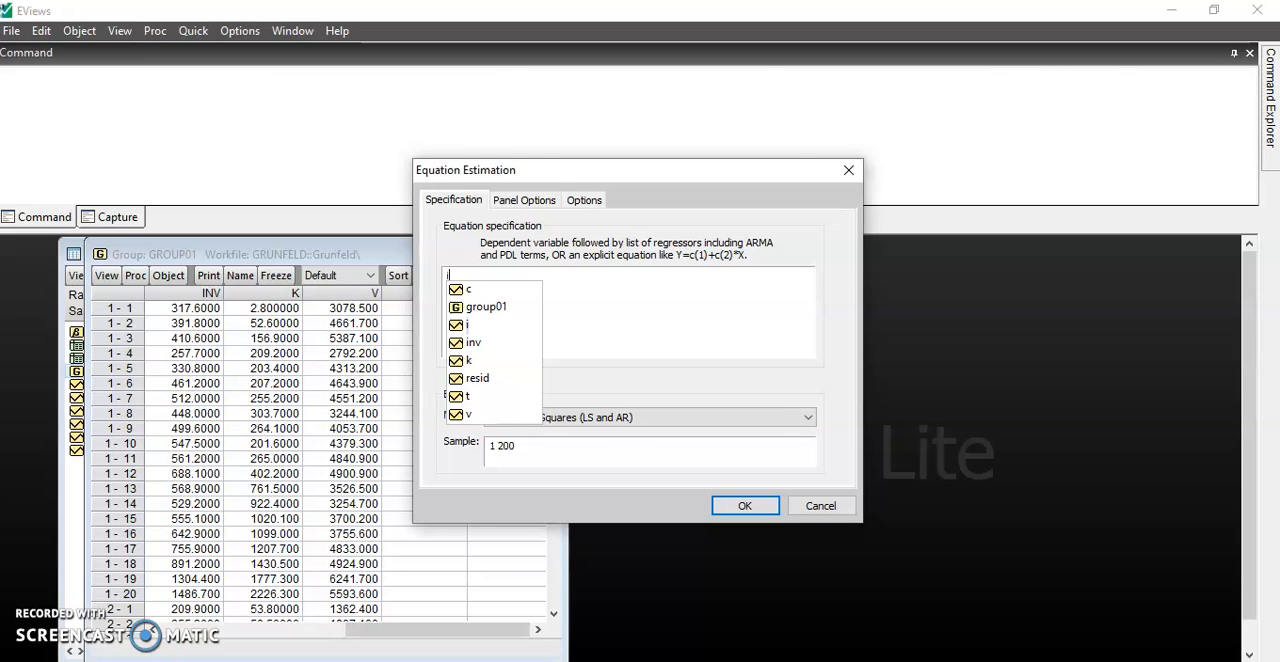
{"action": "type", "text": "inv "}
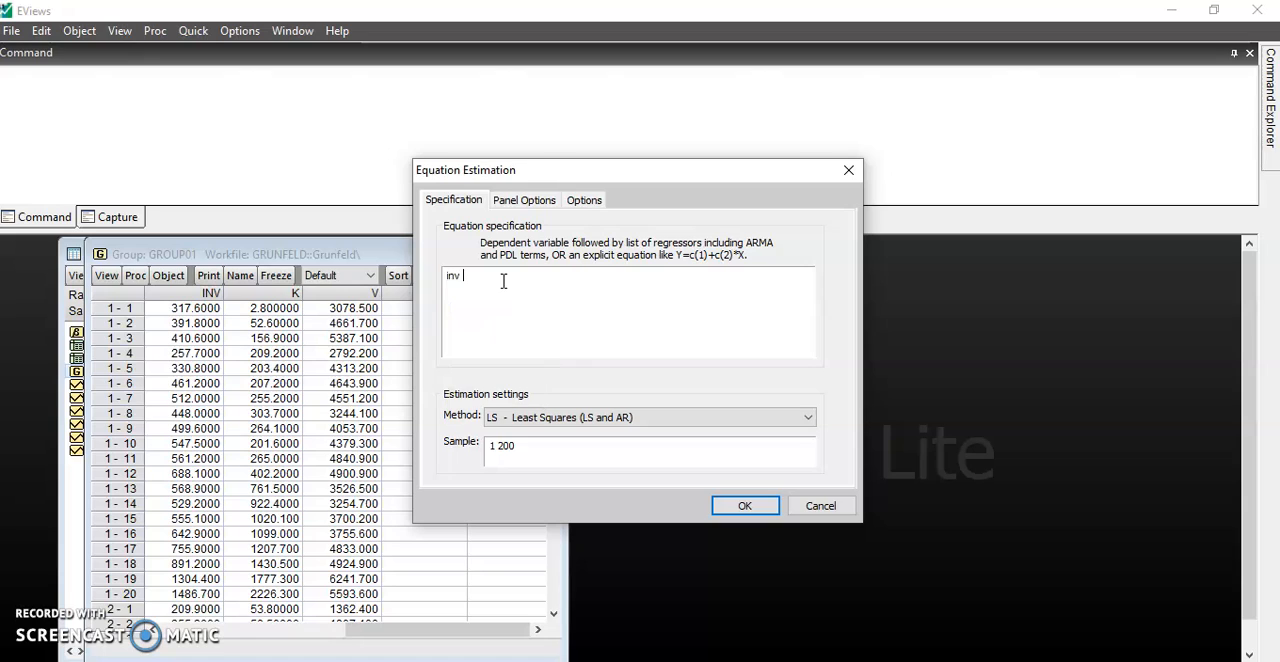
{"action": "type", "text": "c"}
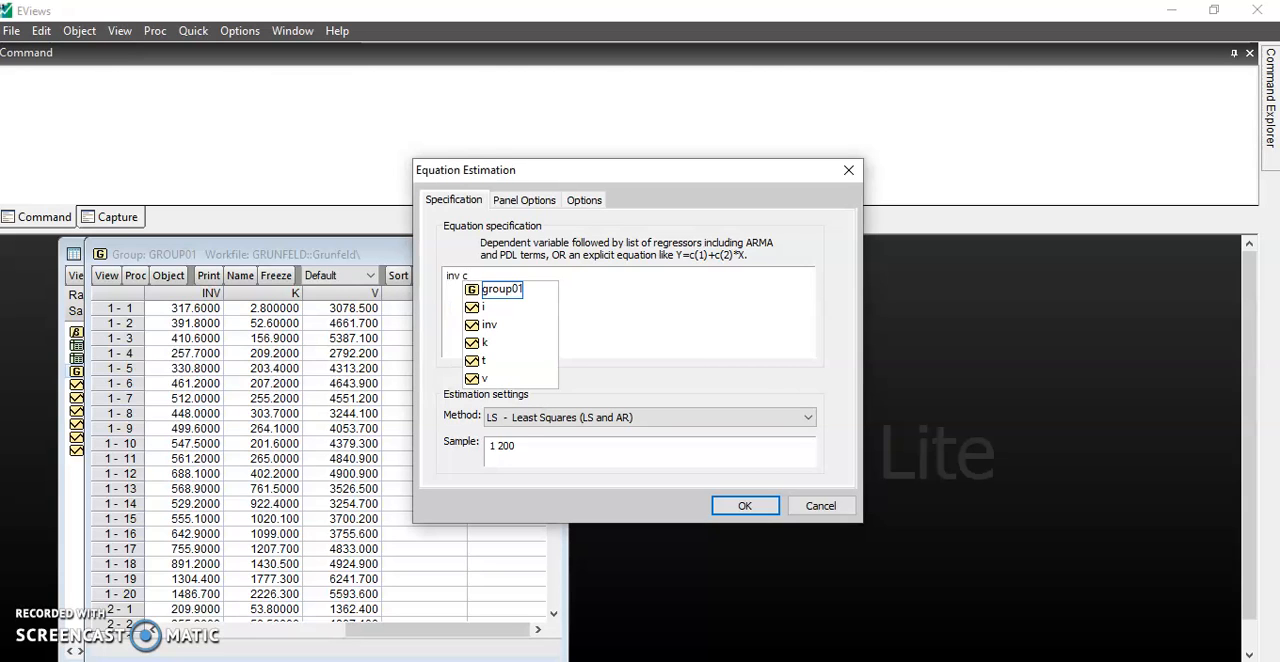
{"action": "type", "text": " k"}
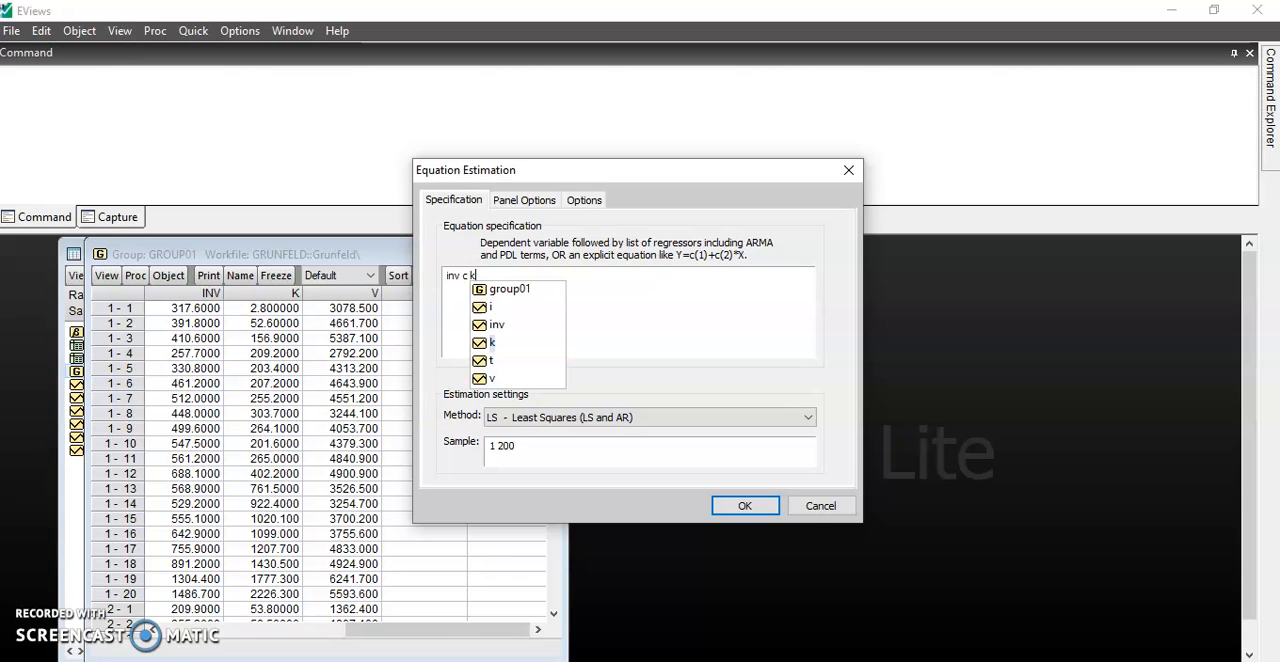
{"action": "type", "text": " v"}
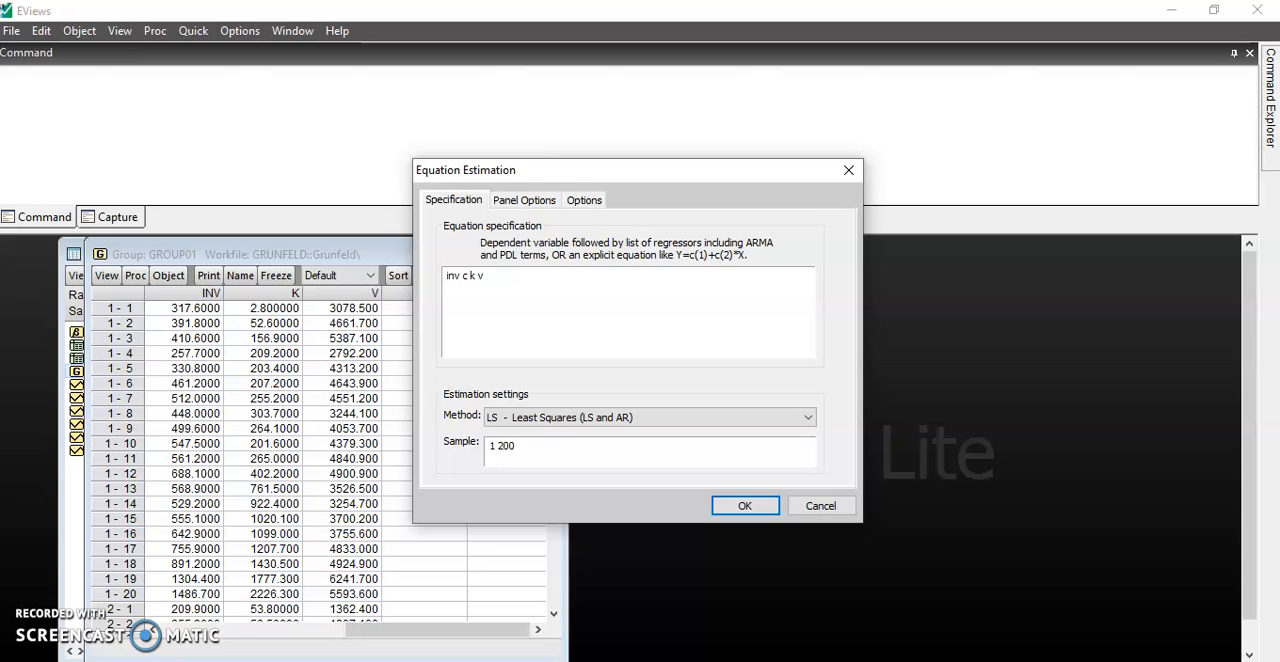
- Review the panel and estimation options, then estimate the equation by Least Squares over sample 1 200 and maximize the output
{"action": "left_click", "coordinate": [538, 203]}
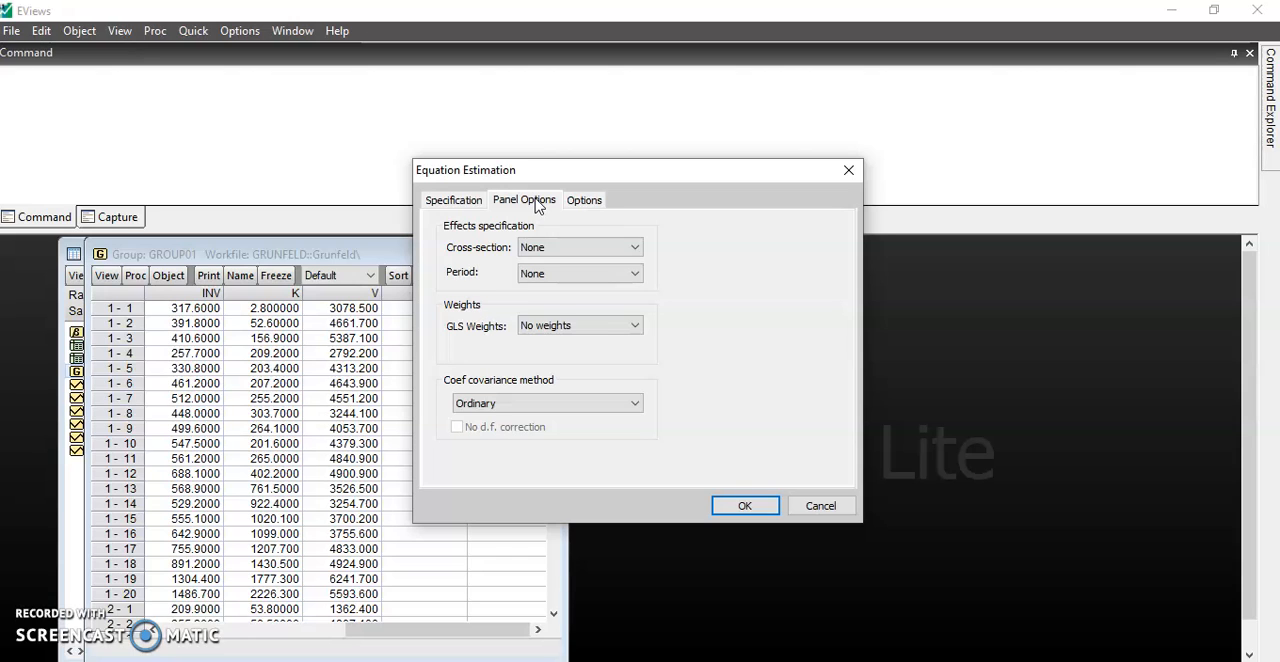
{"action": "left_click", "coordinate": [585, 200]}
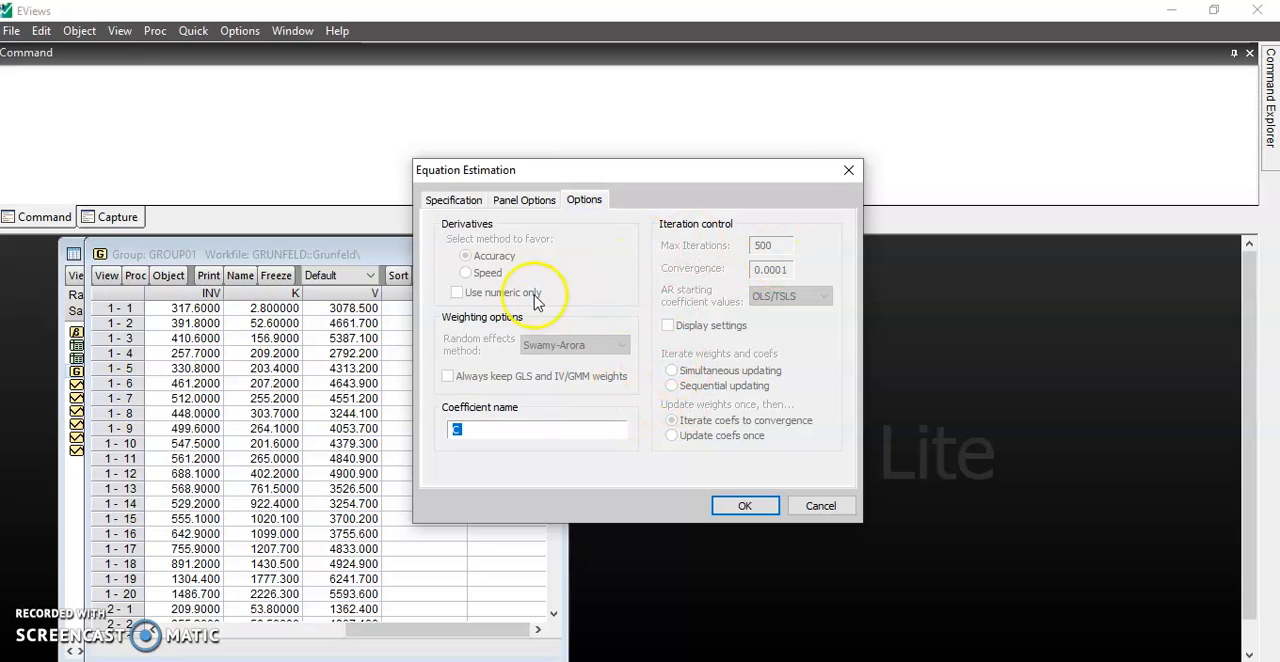
{"action": "left_click", "coordinate": [453, 201]}
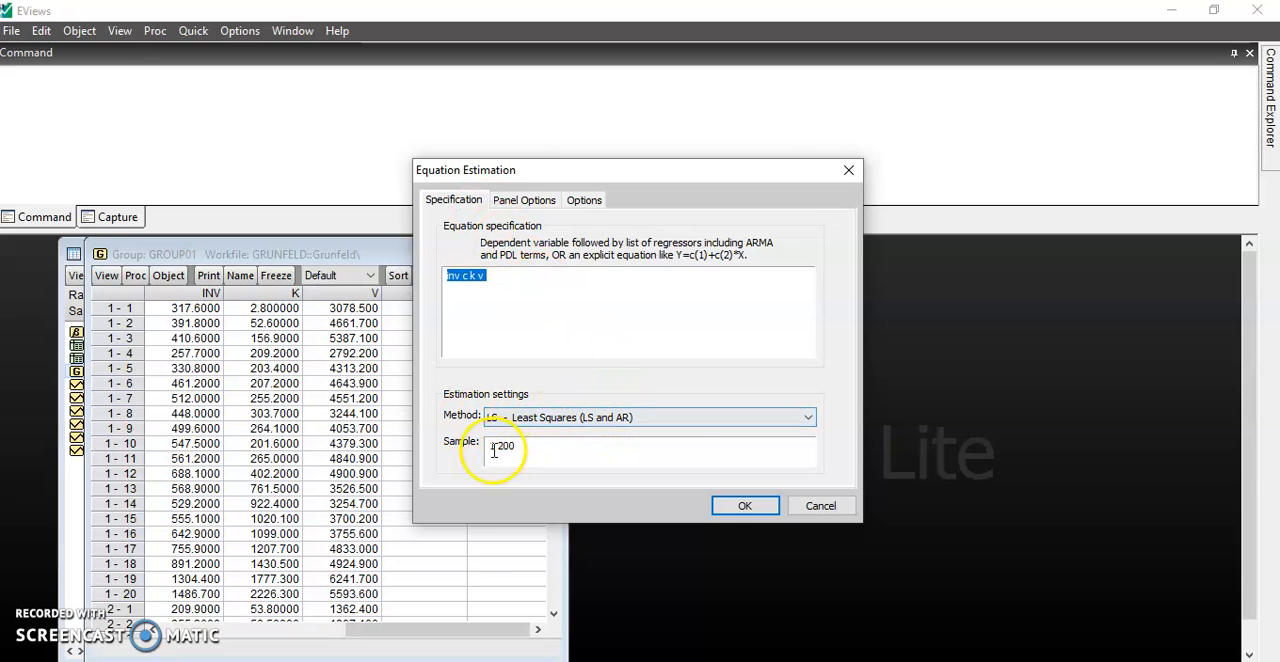
{"action": "left_click", "coordinate": [745, 507]}
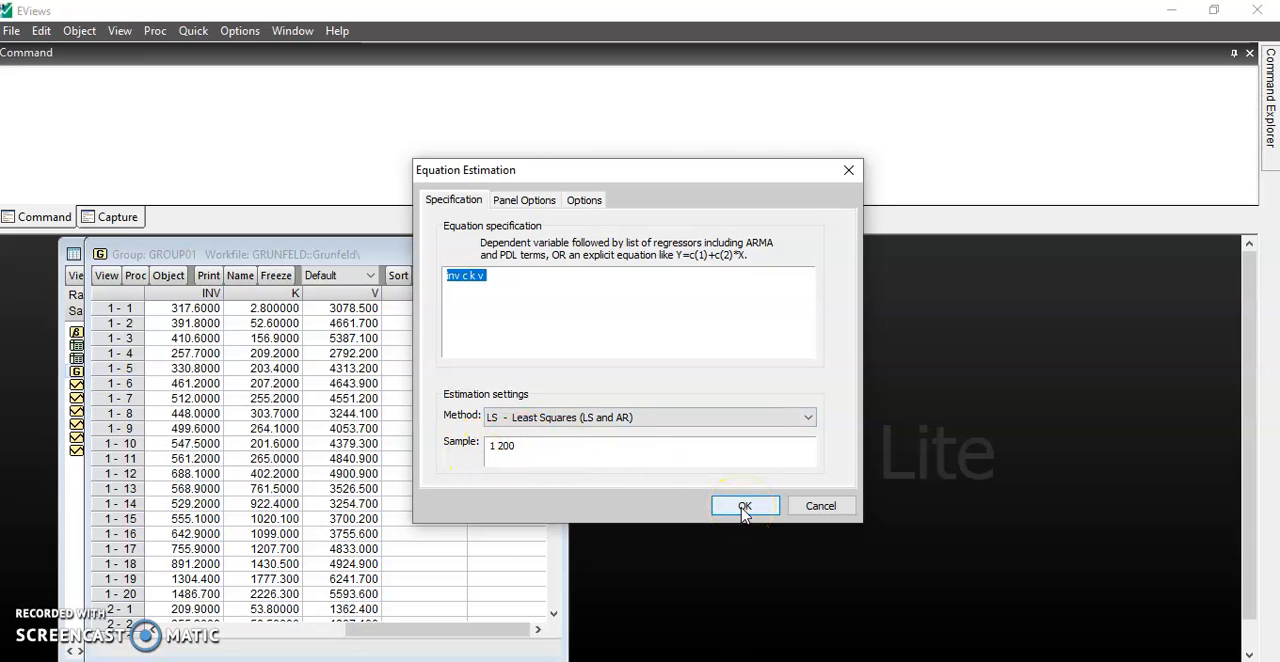
{"action": "left_click", "coordinate": [745, 507]}
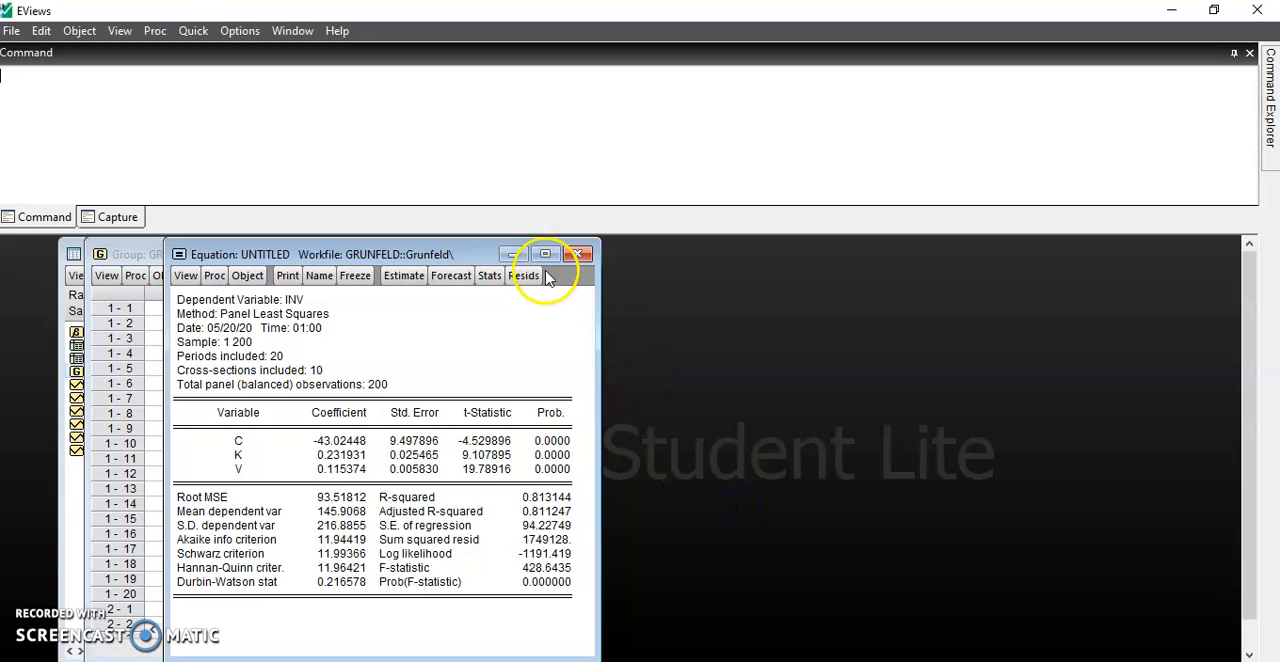
{"action": "left_click", "coordinate": [545, 254]}
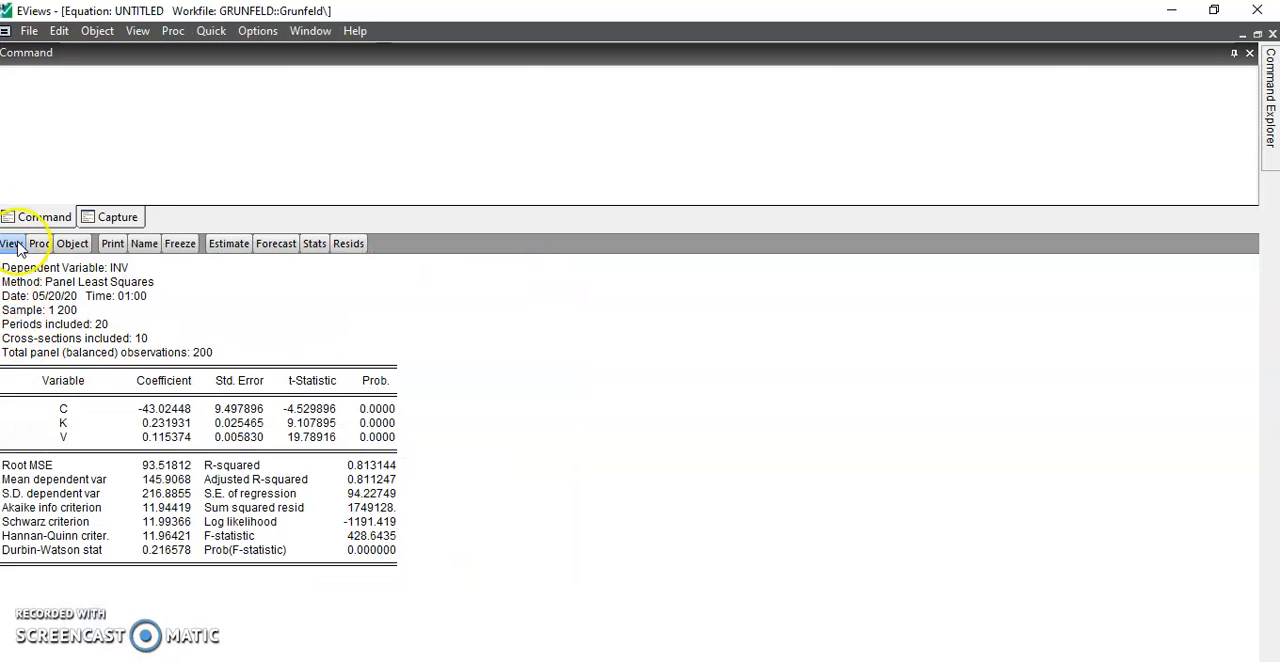